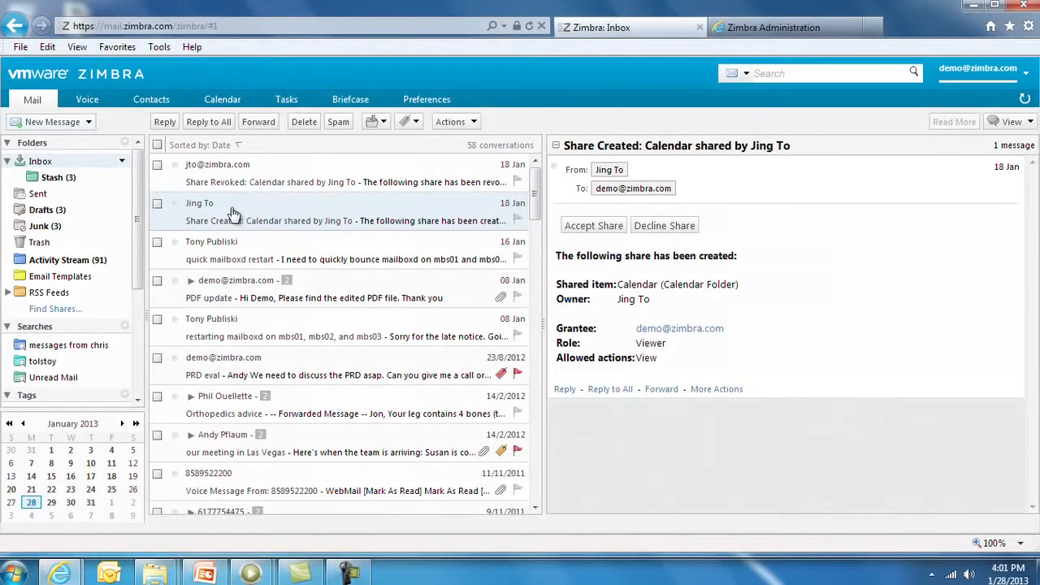
# Step: Add the "quick mailboxd restart" conversation to the selection and list the inbox by message
pyautogui.keyDown('ctrl'); pyautogui.click(234, 258); pyautogui.keyUp('ctrl')
pyautogui.moveTo(234, 258); pyautogui.dragTo(307, 242)
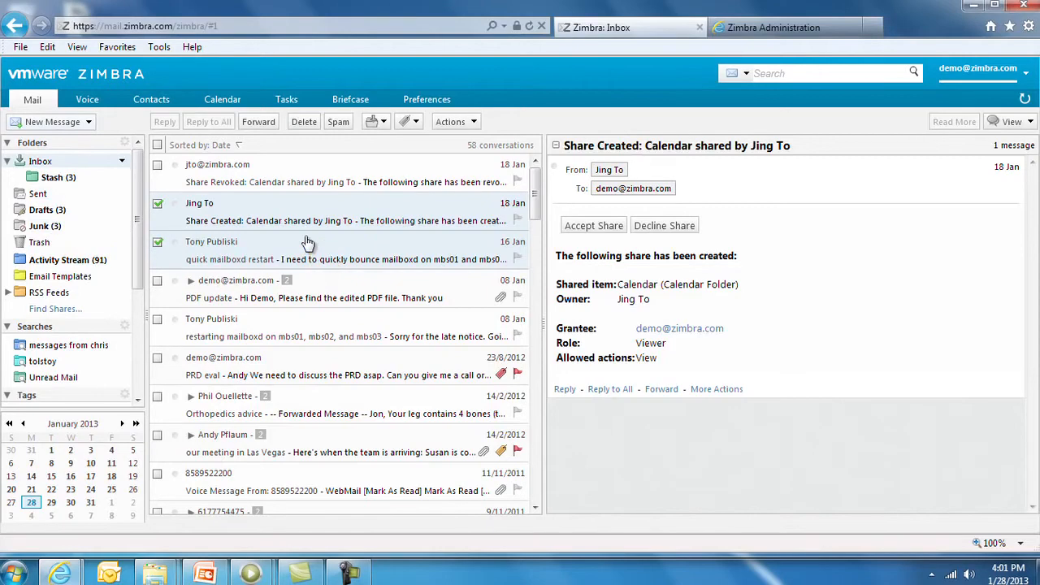
pyautogui.click(1029, 122)
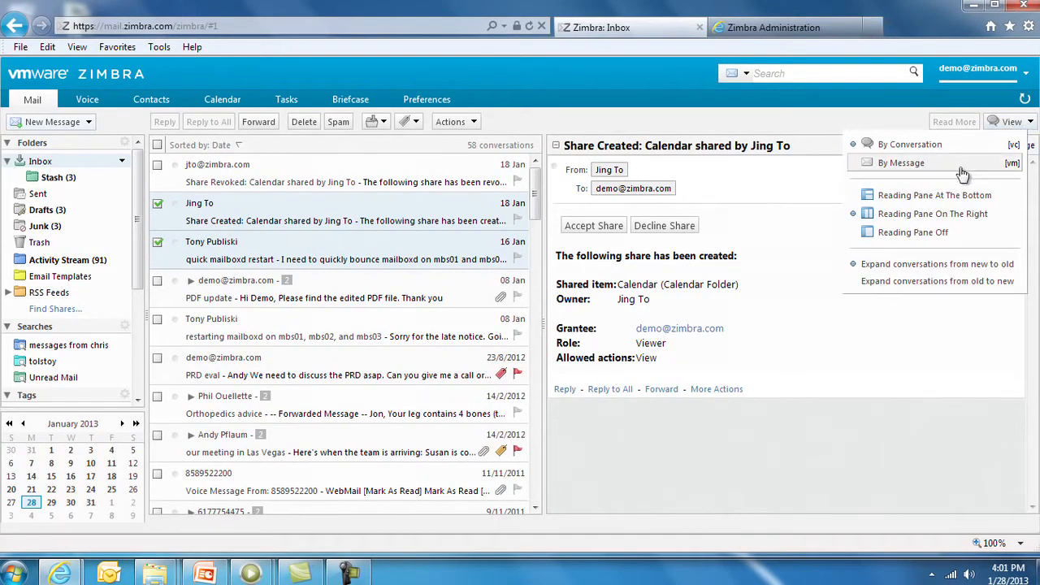
pyautogui.click(901, 164)
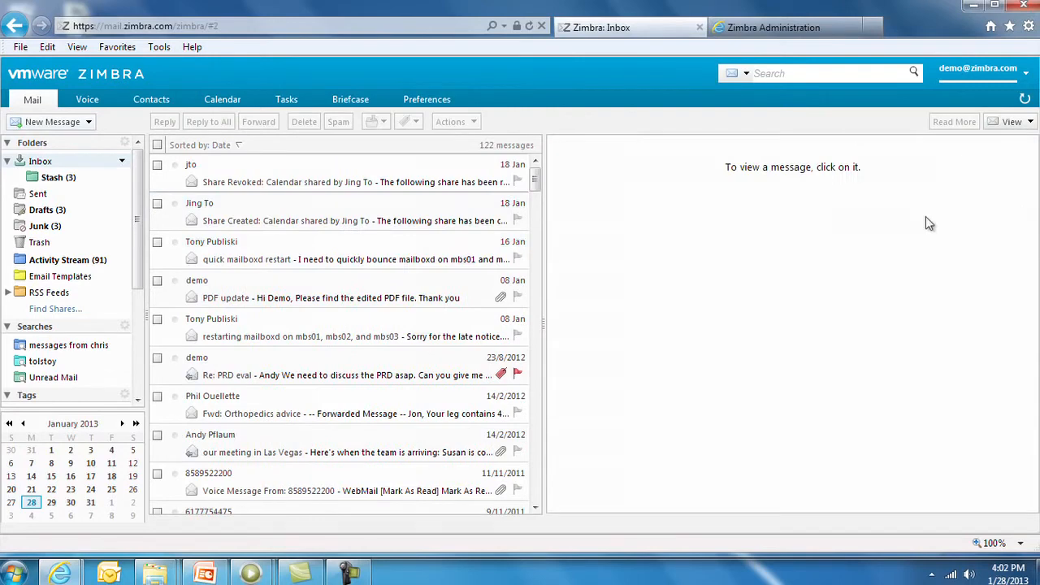
# Step: Open the "quick mailboxd restart" message and place the reading pane at the bottom
pyautogui.click(339, 258)
pyautogui.click(1018, 122)
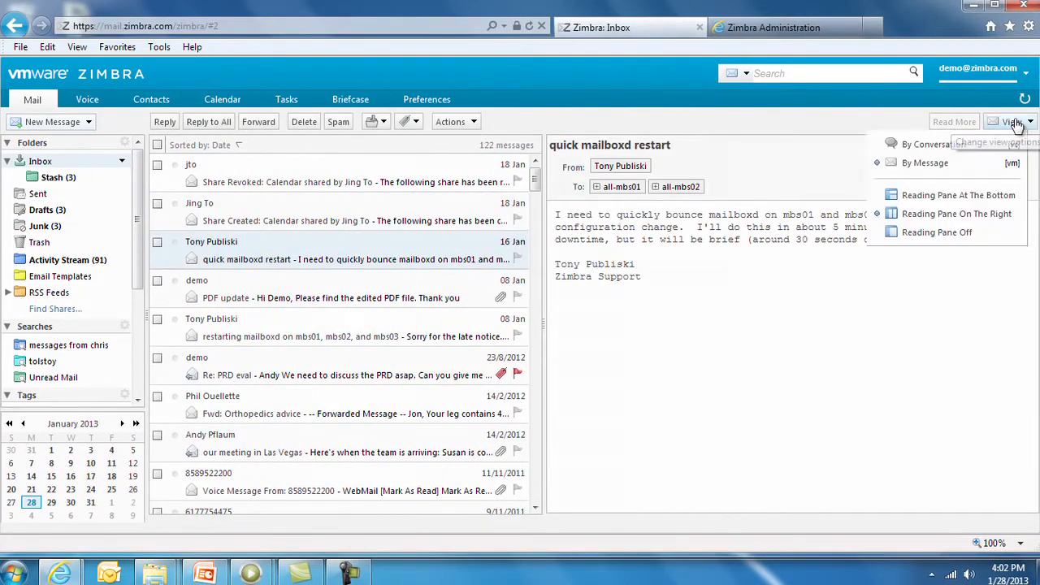
pyautogui.click(953, 200)
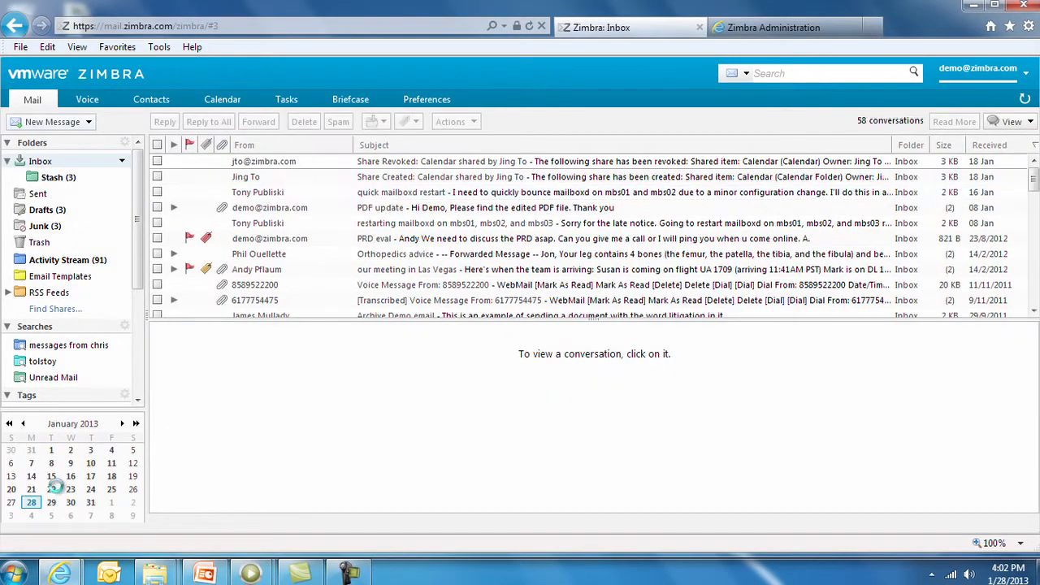
# Step: Create an appointment on 30 January 2013 from the "quick mailboxd restart" email, adding its sender and recipients as attendees
pyautogui.moveTo(59, 494)
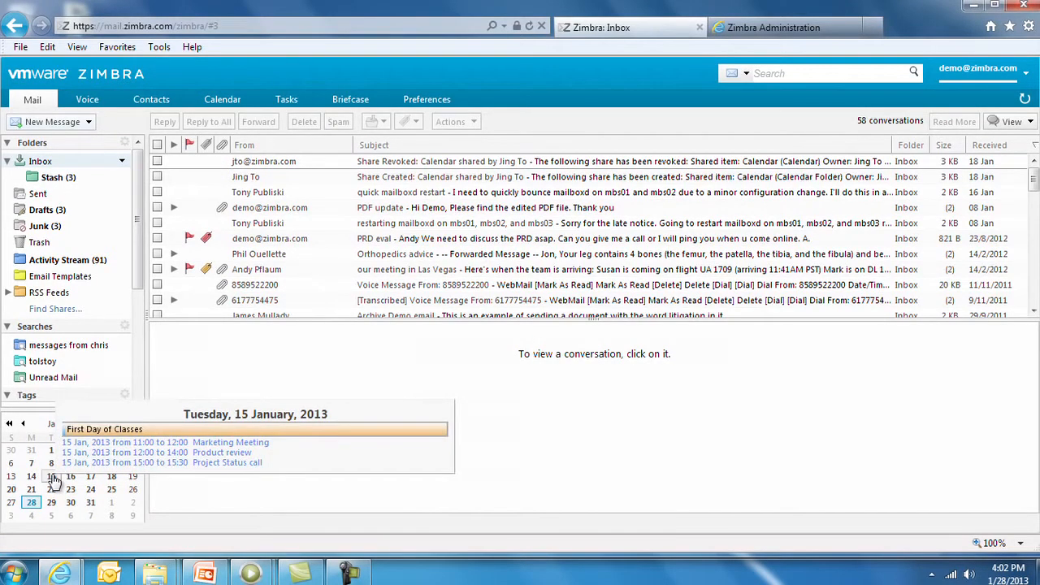
pyautogui.click(309, 196)
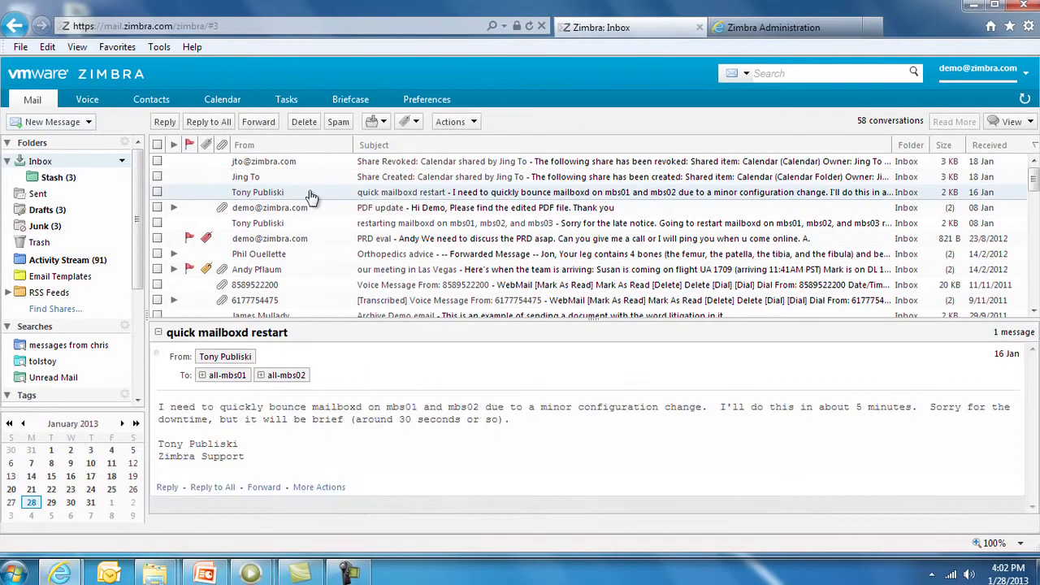
pyautogui.moveTo(310, 196); pyautogui.dragTo(70, 502)
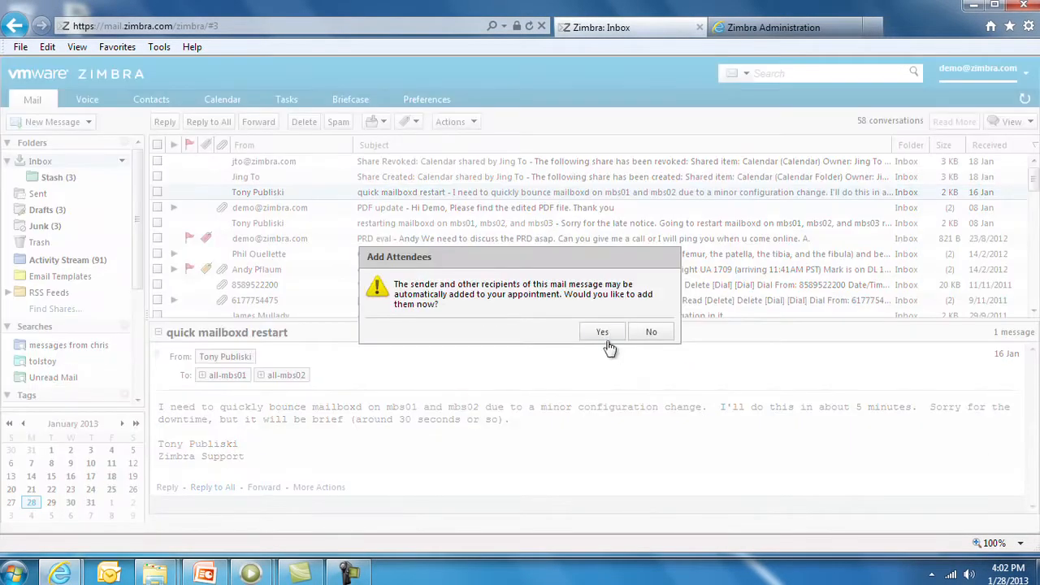
pyautogui.click(602, 333)
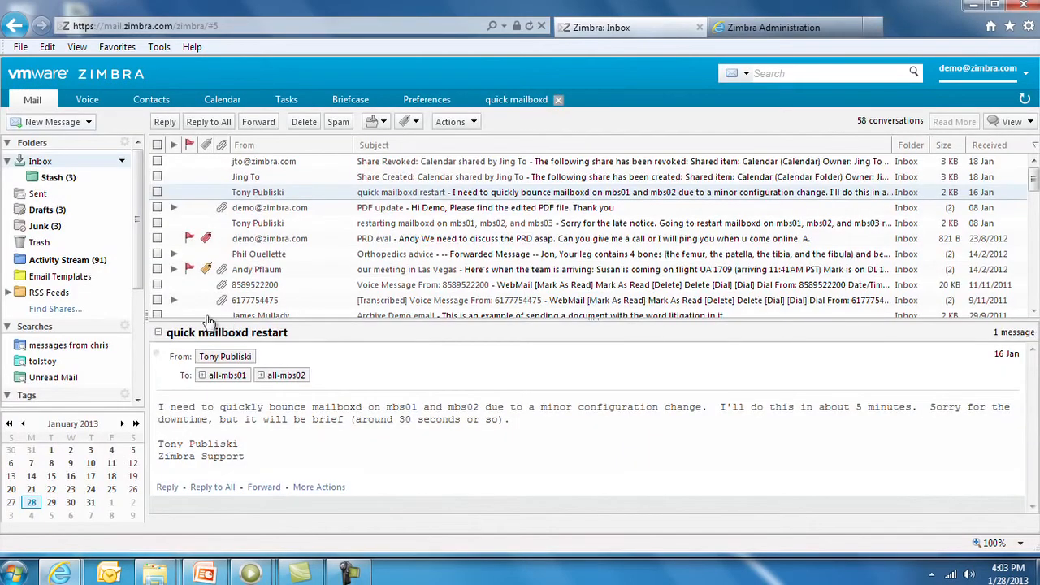
# Step: Open the "our meeting in Sydney" conversation and preview the appointments for its "tomorrow morning" and "July 23rd" dates
pyautogui.click(57, 261)
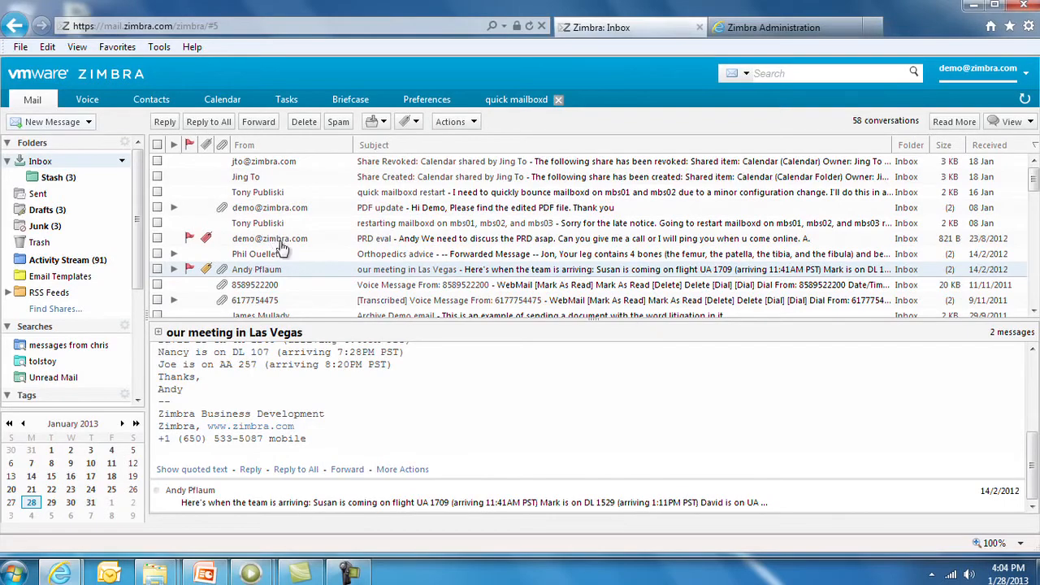
pyautogui.scroll(-5, 285, 251)
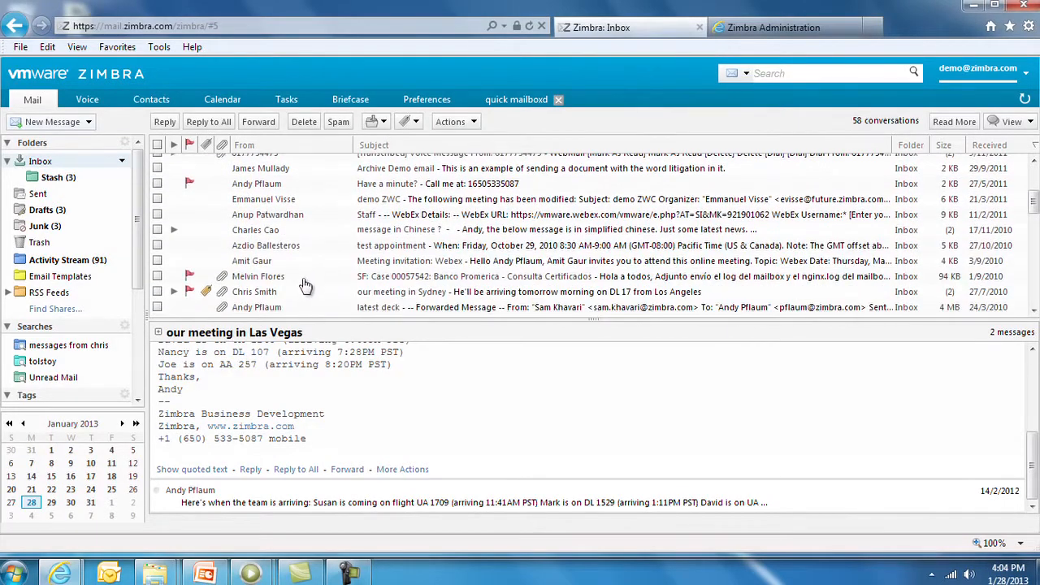
pyautogui.click(297, 292)
pyautogui.scroll(-1, 463, 464)
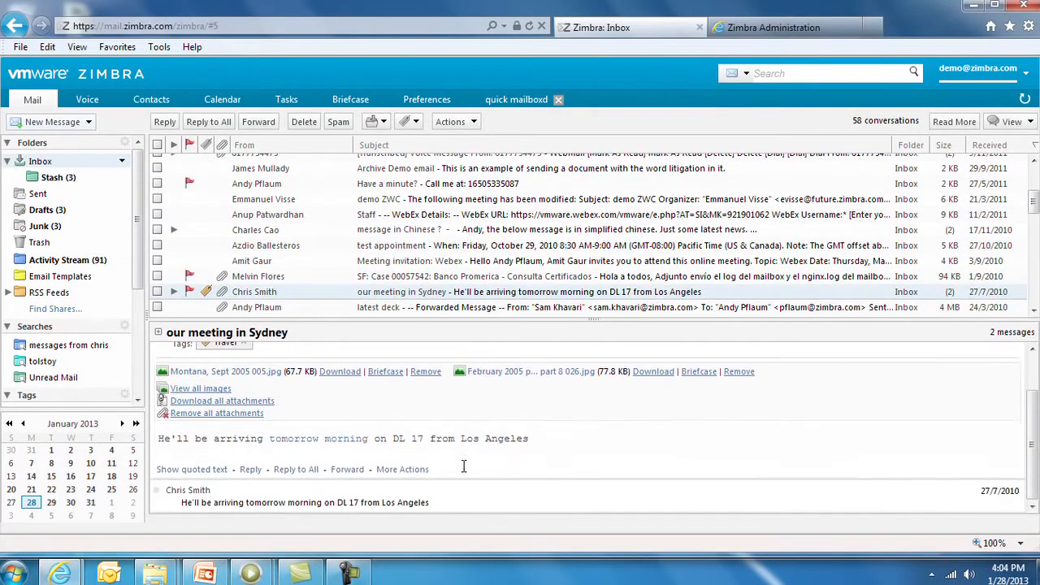
pyautogui.moveTo(337, 445)
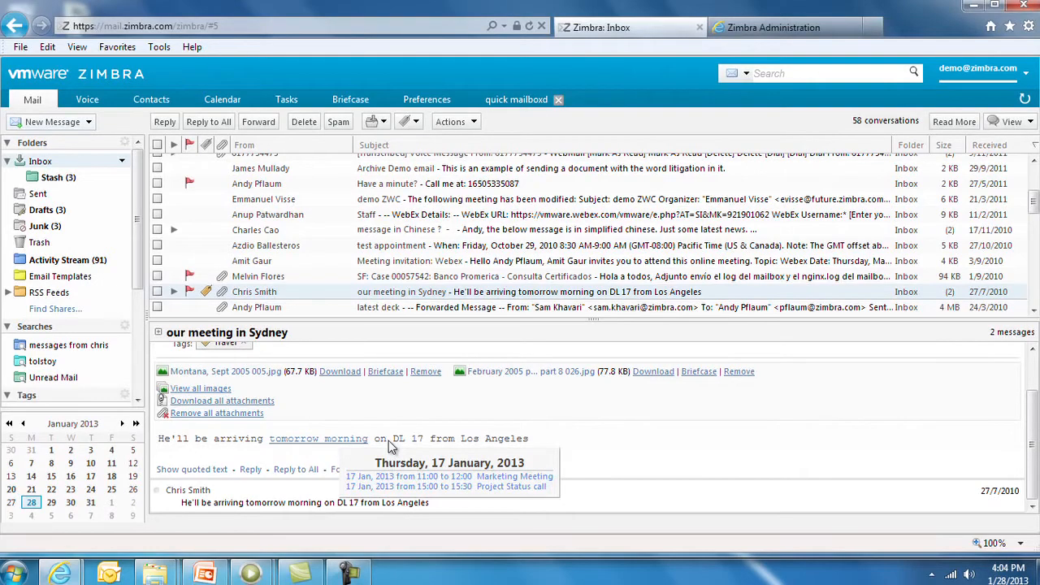
pyautogui.click(614, 492)
pyautogui.scroll(-2, 614, 487)
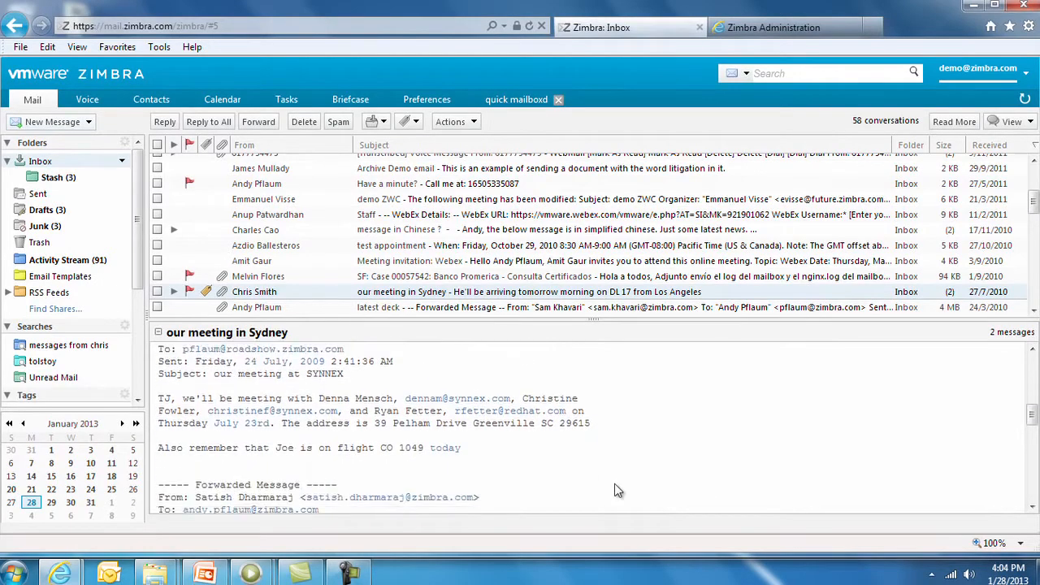
pyautogui.moveTo(243, 402)
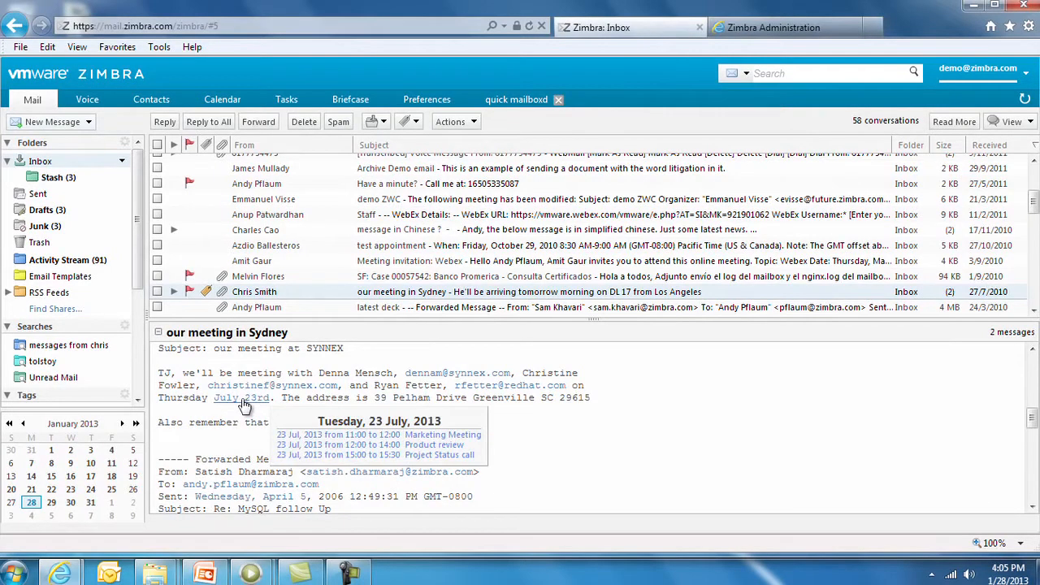
# Step: Open the sharing settings for the Inbox folder
pyautogui.moveTo(64, 166)
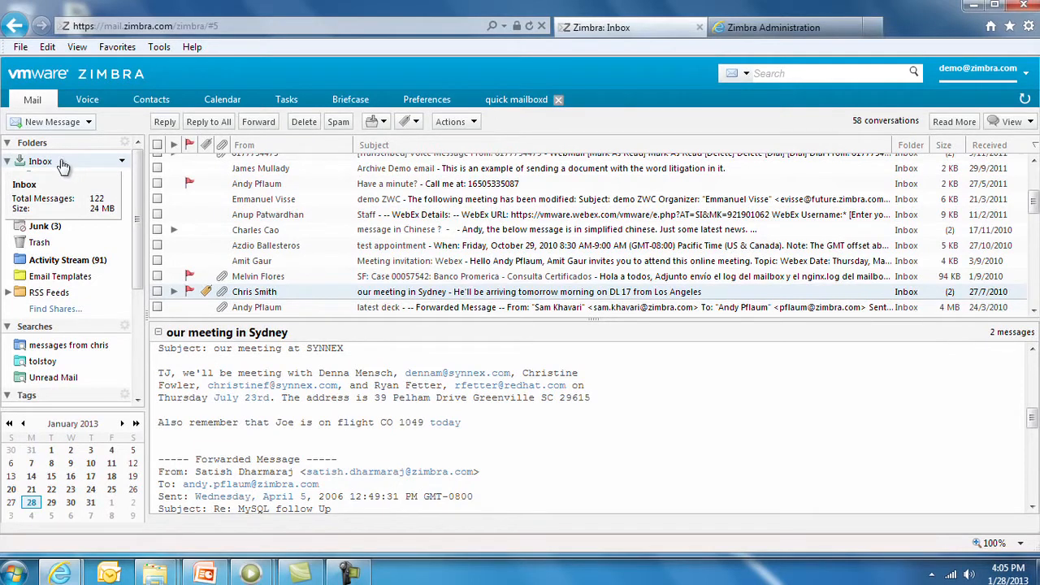
pyautogui.rightClick(64, 166)
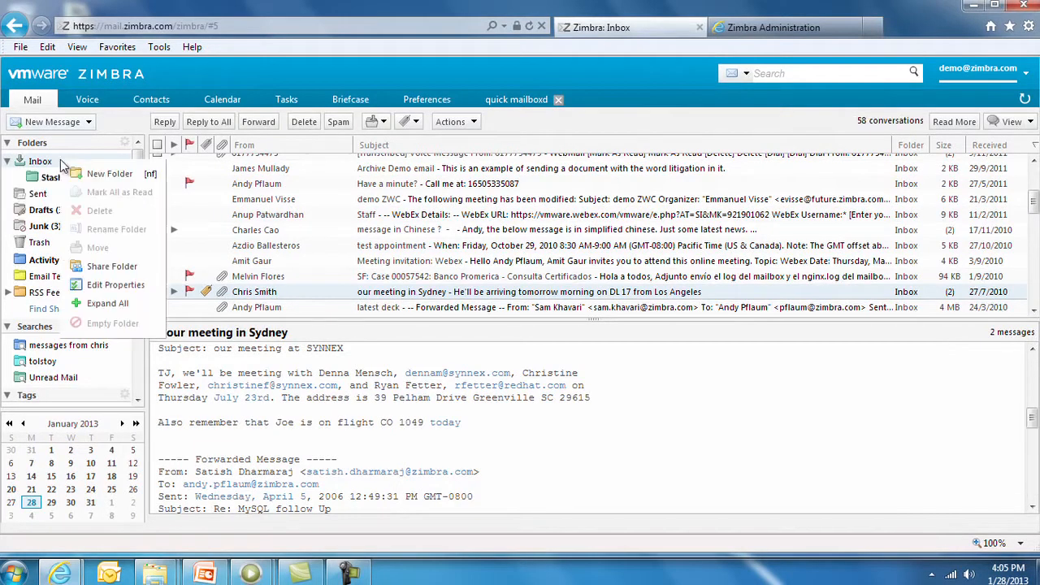
pyautogui.click(108, 267)
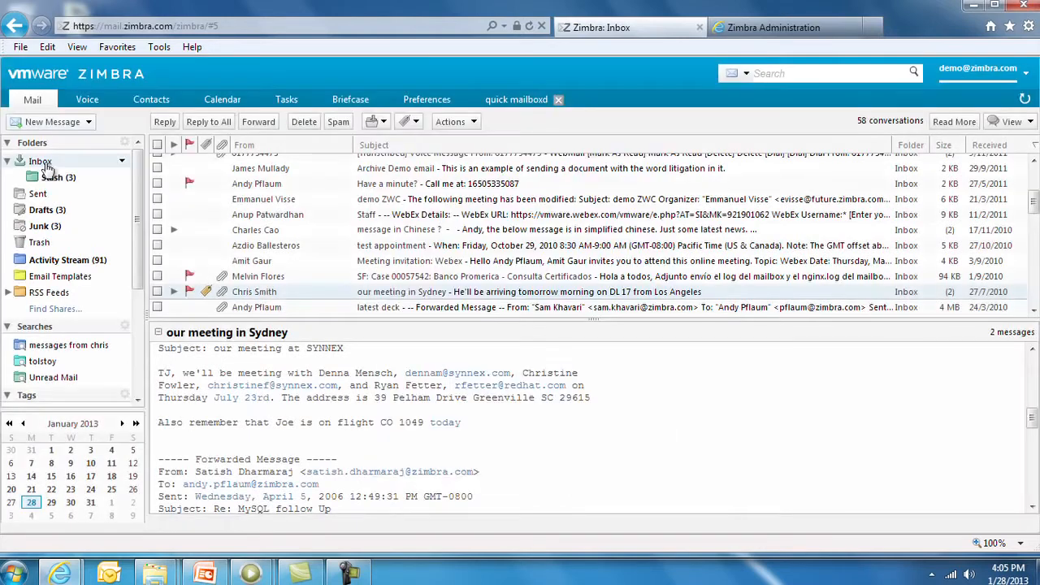
# Step: Examine the Inbox folder's message retention and disposal settings and close them without saving
pyautogui.rightClick(46, 166)
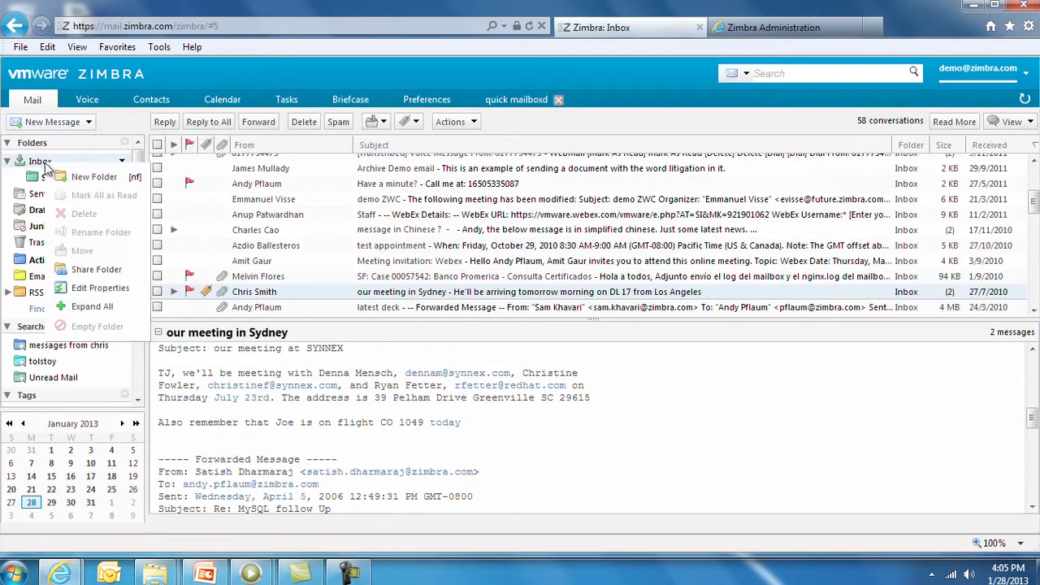
pyautogui.click(97, 290)
pyautogui.click(422, 209)
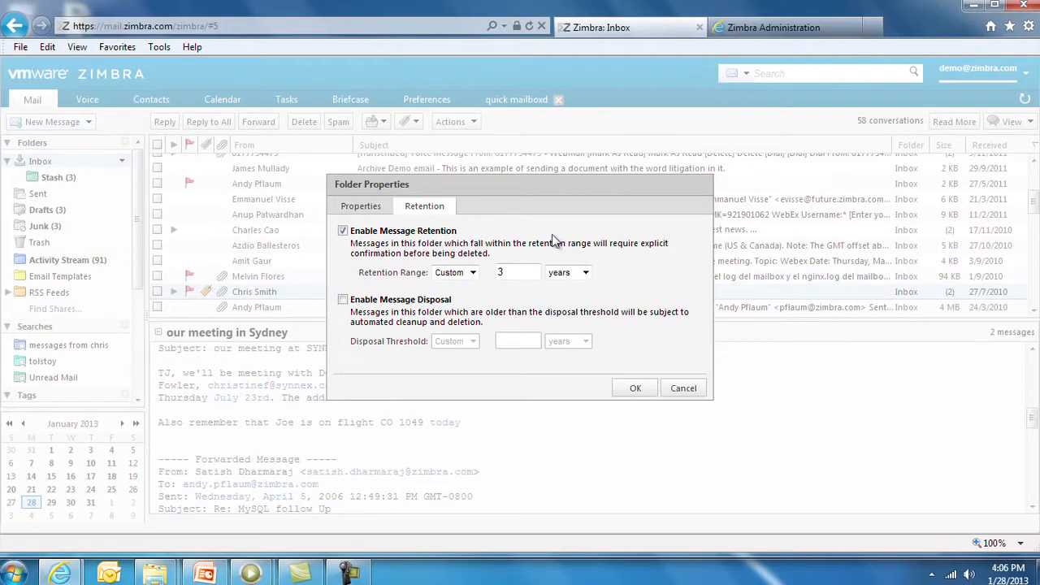
pyautogui.press('Escape')
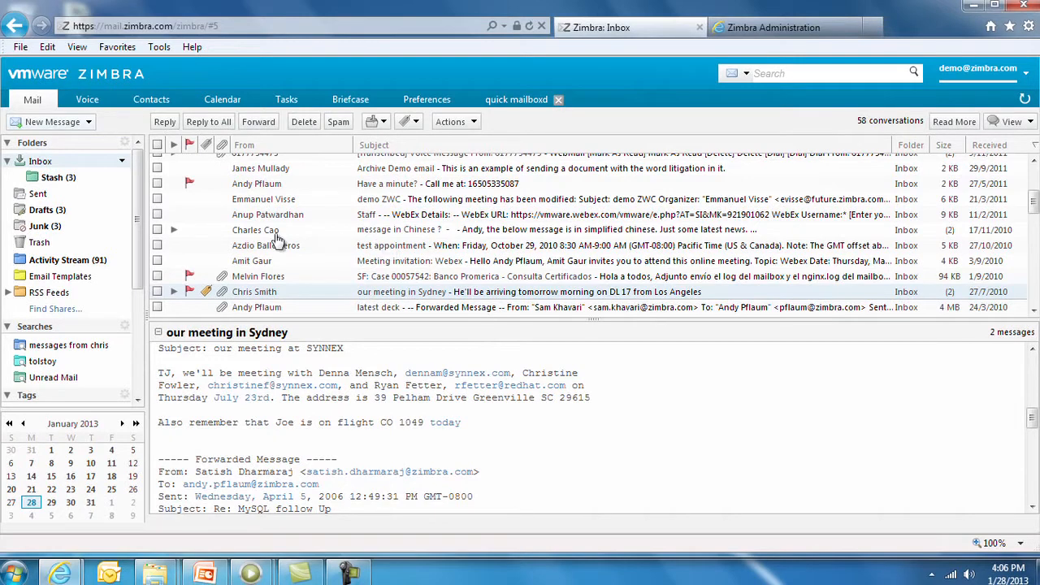
# Step: Open a blank new email and switch to the voice mail list
pyautogui.click(47, 124)
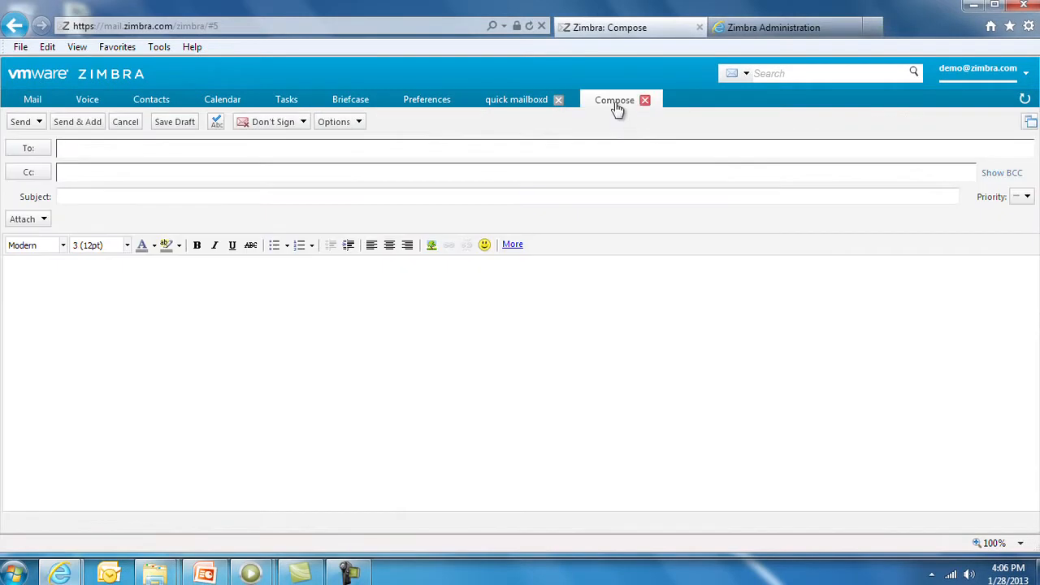
pyautogui.click(87, 101)
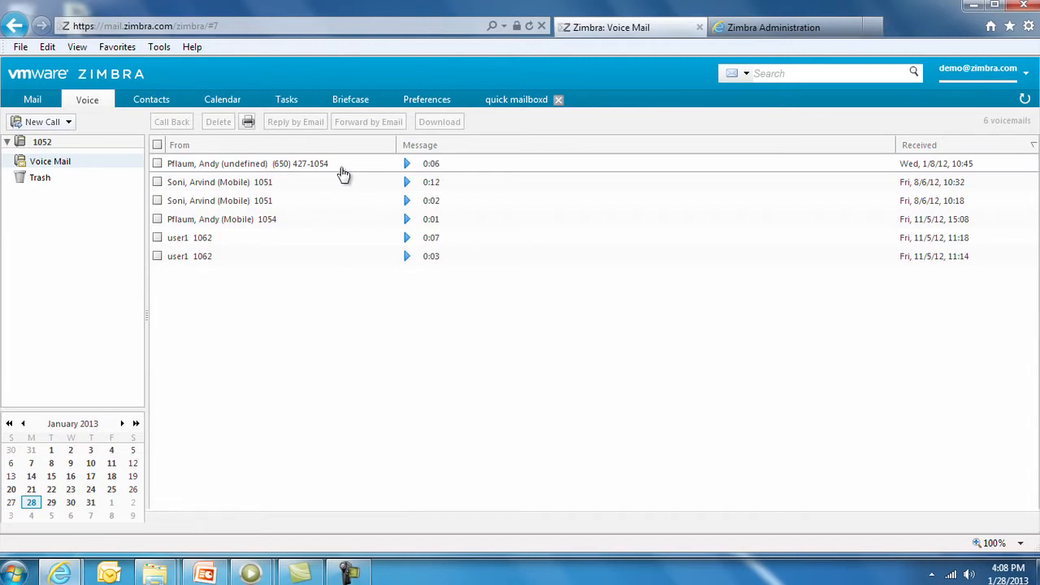
# Step: Open the call-back form for the first voicemail, check the available calling numbers, and close the form
pyautogui.click(307, 169)
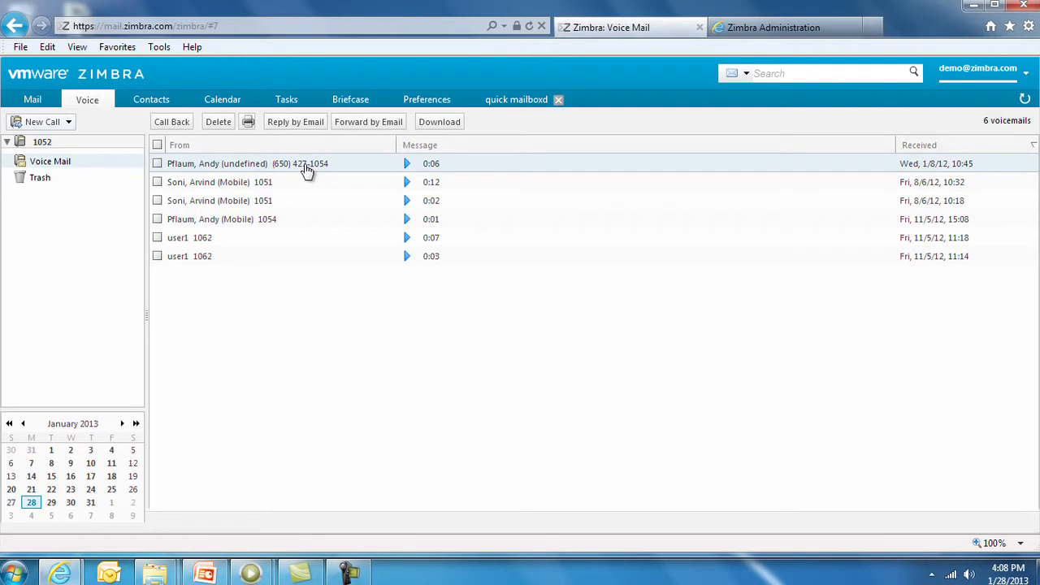
pyautogui.click(172, 123)
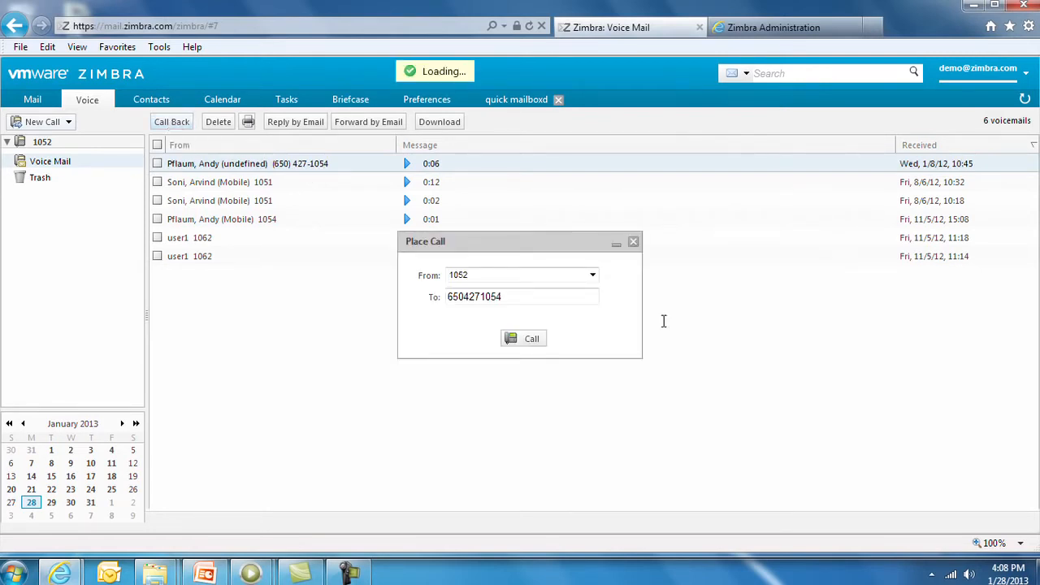
pyautogui.click(593, 275)
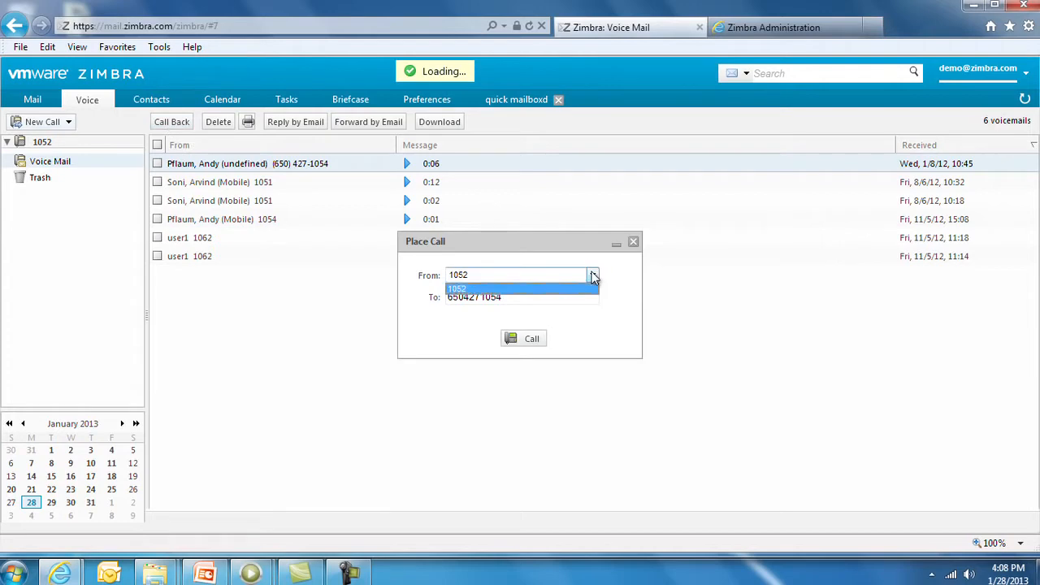
pyautogui.click(540, 249)
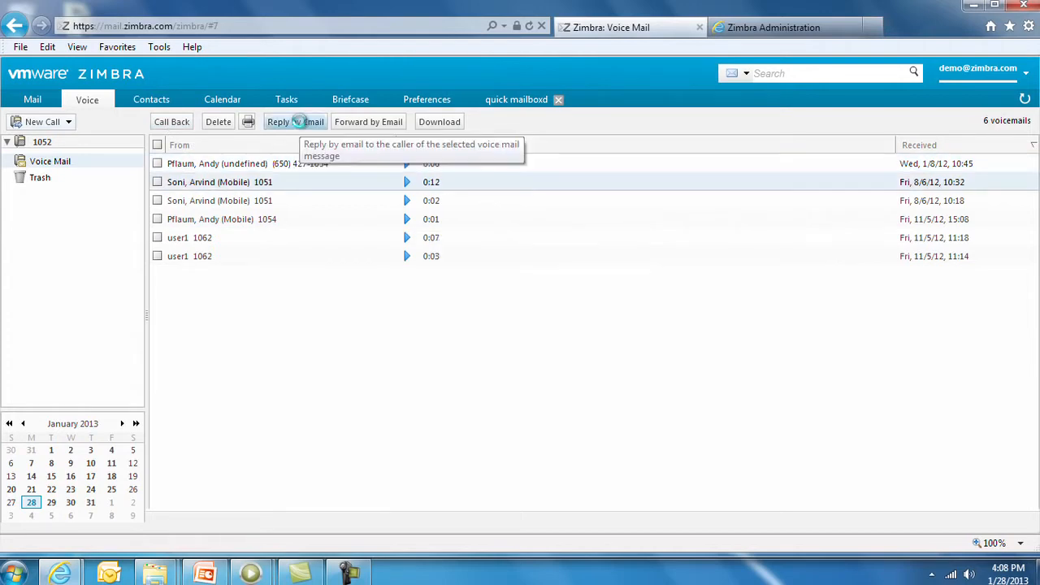
# Step: Start an email reply to the second voicemail, cancel it, and start forwarding that voicemail by email
pyautogui.click(299, 121)
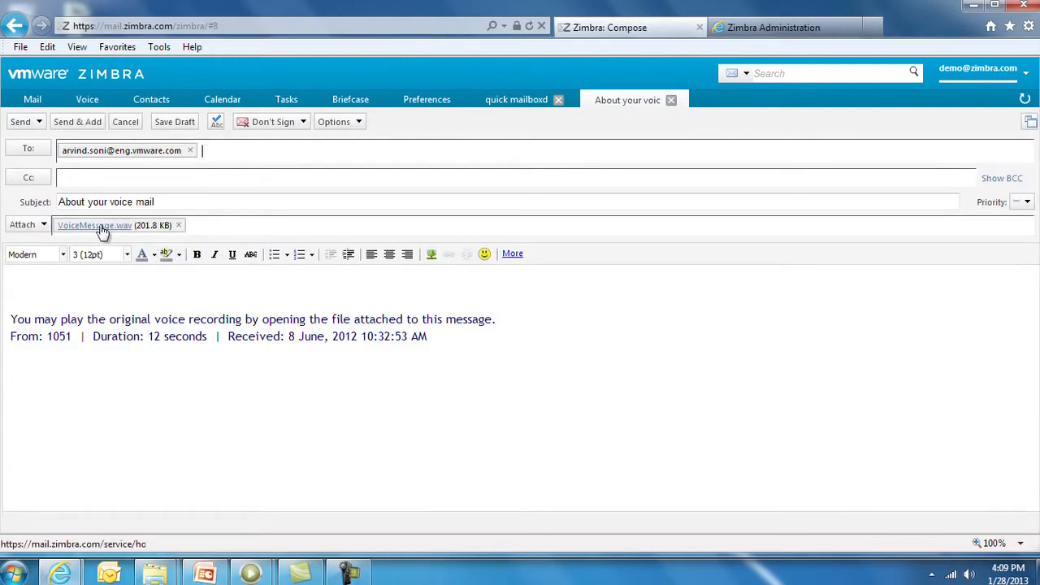
pyautogui.click(125, 121)
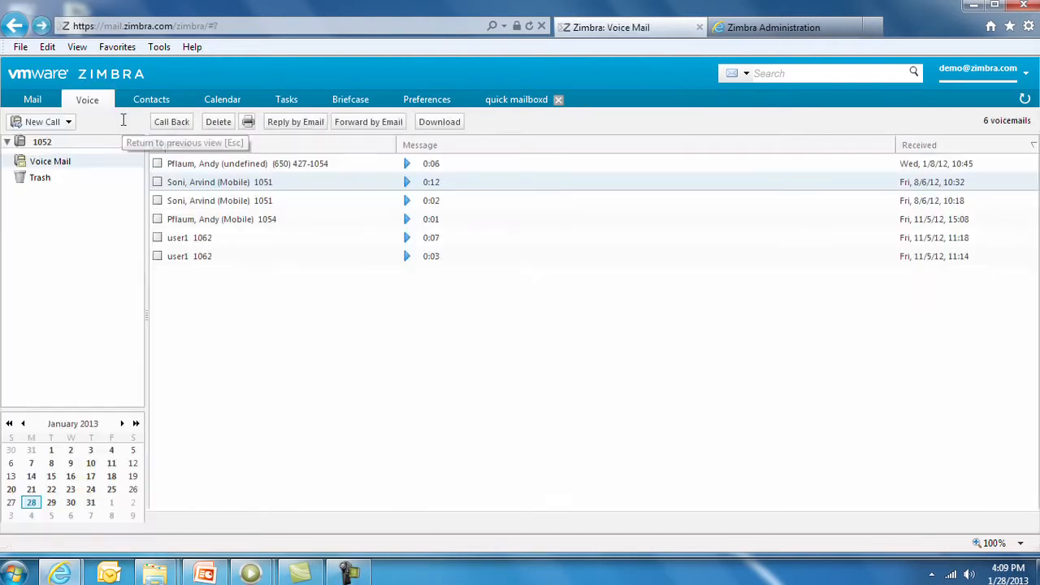
pyautogui.click(365, 122)
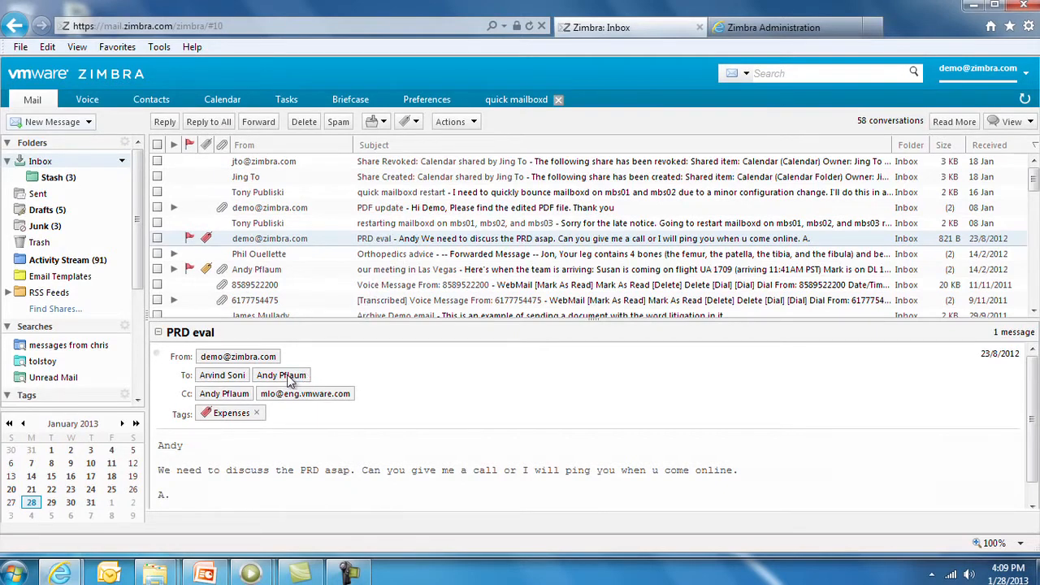
# Step: View the contact card of the second To recipient in the "PRD eval" message
pyautogui.moveTo(290, 381)
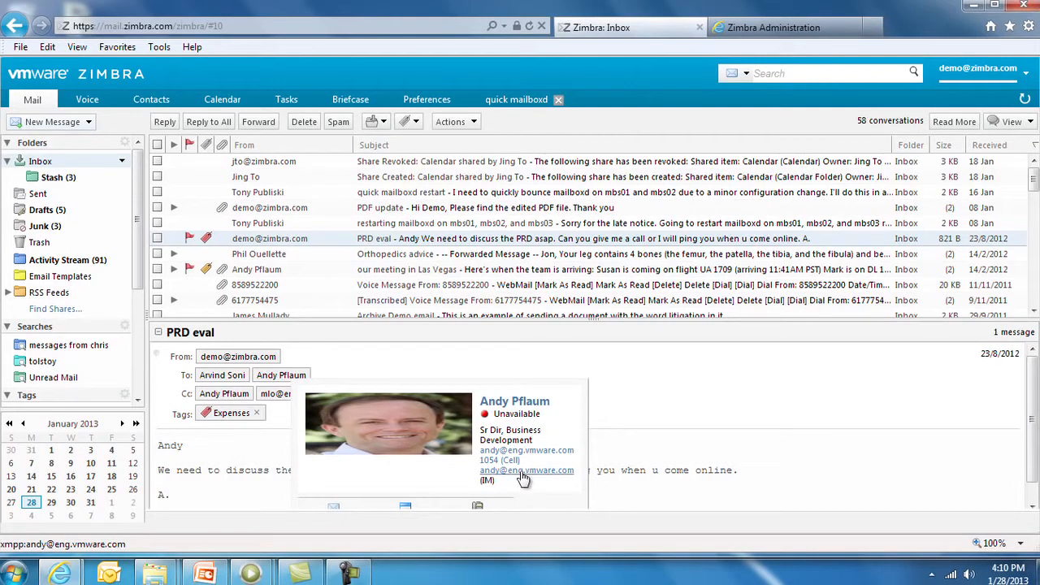
# Step: Search the mail for "tolstoy" and toggle the "has attachment" filter on the results
pyautogui.click(766, 73)
pyautogui.write('tolstoy')
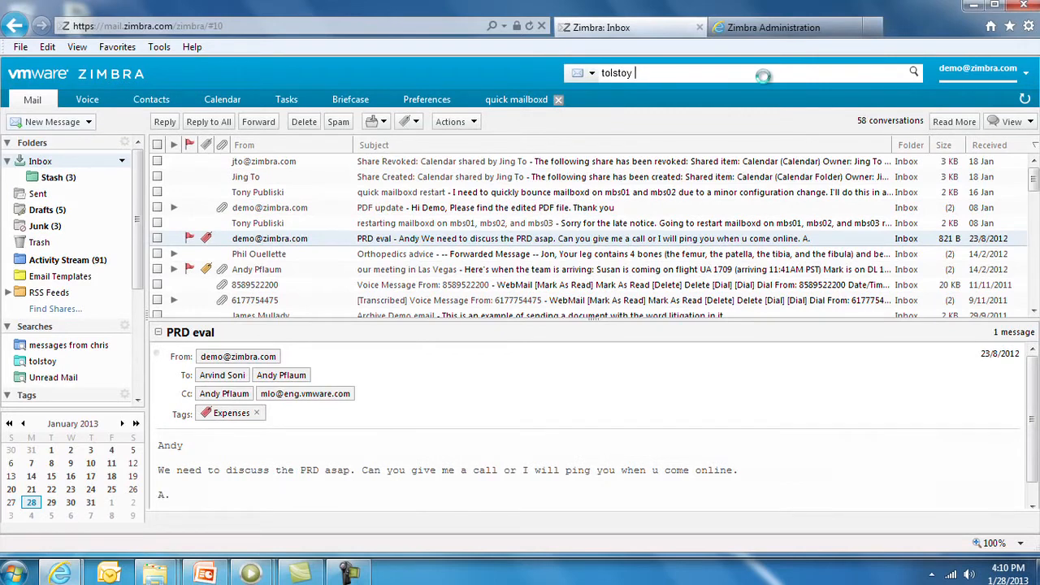
pyautogui.press('Return')
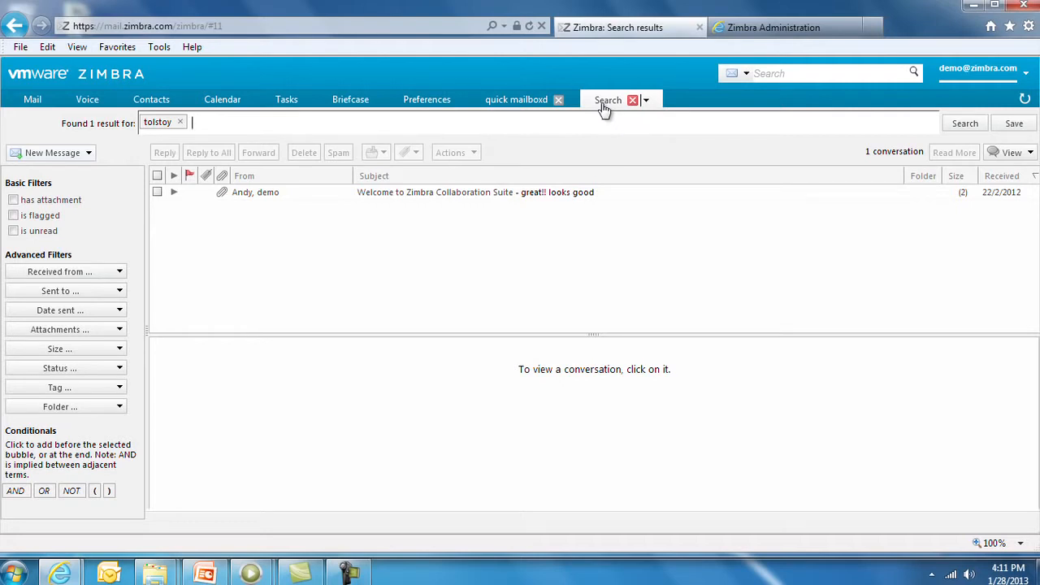
pyautogui.click(14, 201)
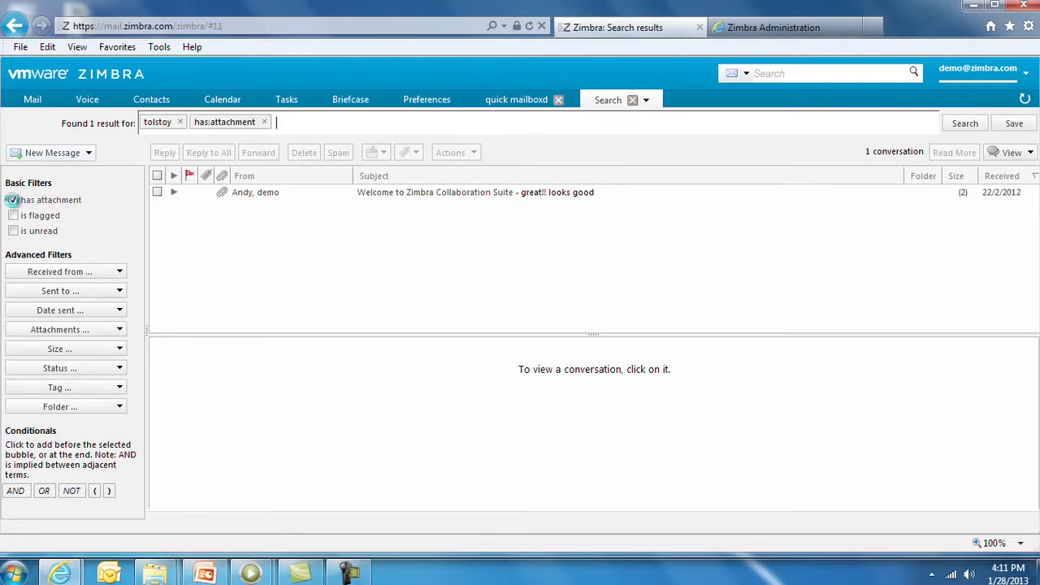
pyautogui.click(13, 200)
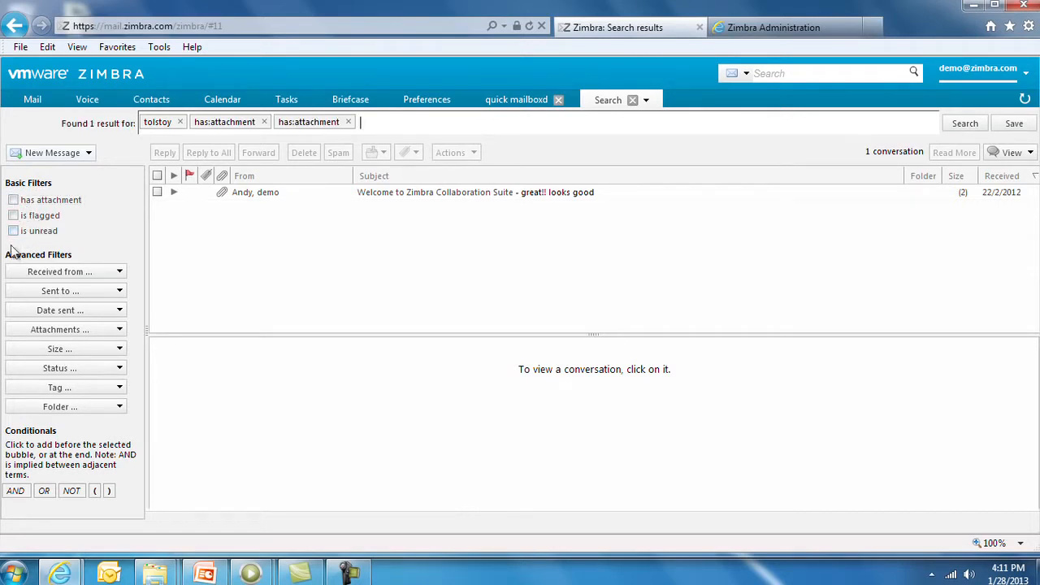
# Step: Restrict the "tolstoy" search results to unread messages and check which item types the search can cover
pyautogui.click(14, 233)
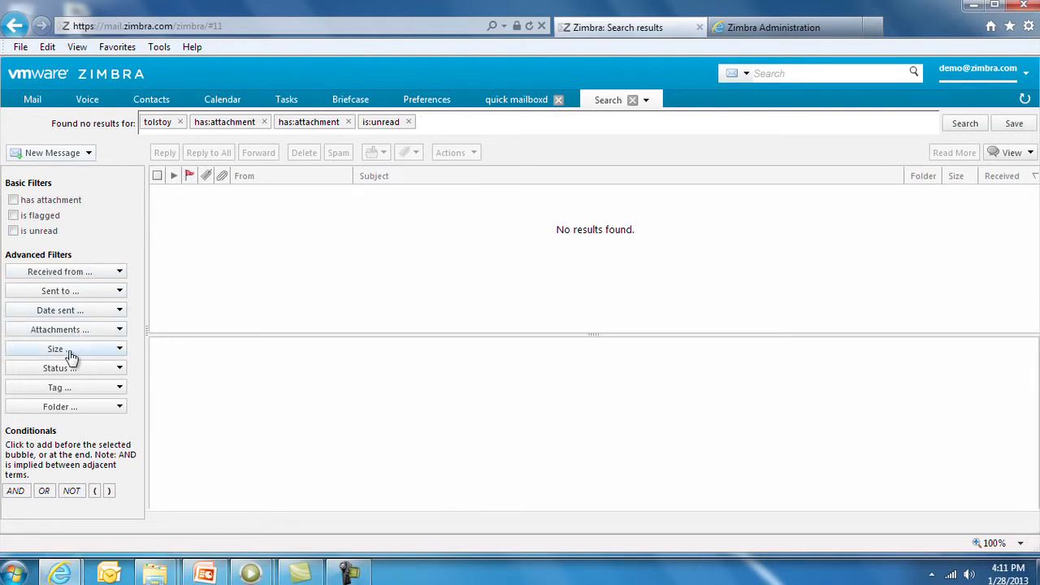
pyautogui.click(746, 75)
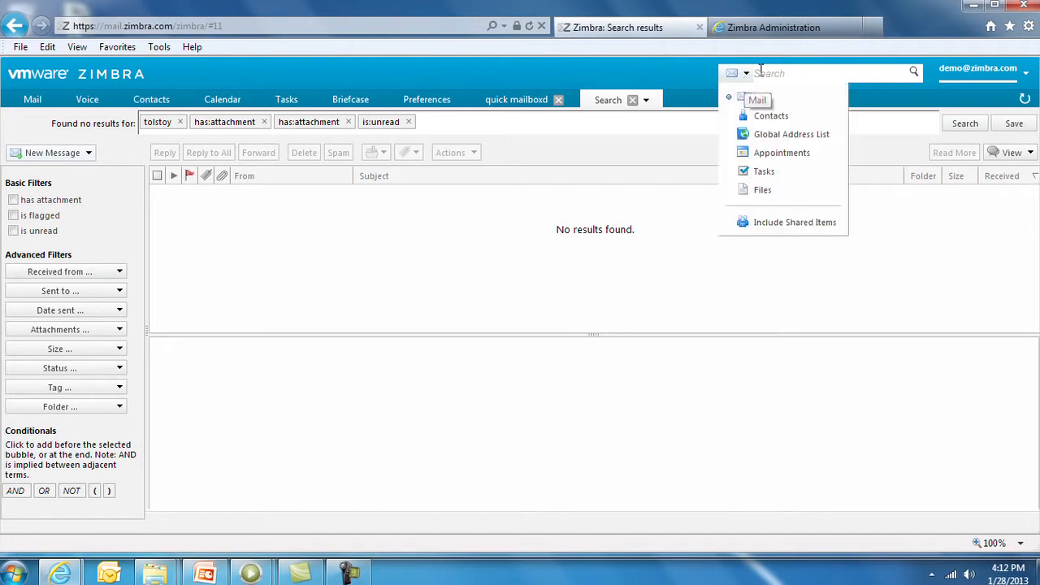
pyautogui.click(943, 94)
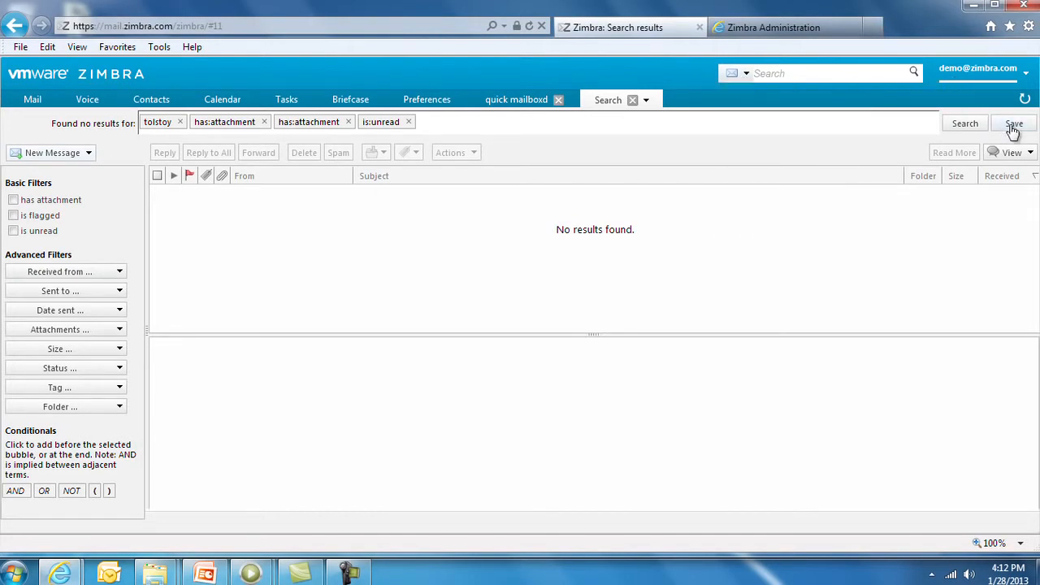
# Step: Save the current search under the name "attachment"
pyautogui.click(1014, 126)
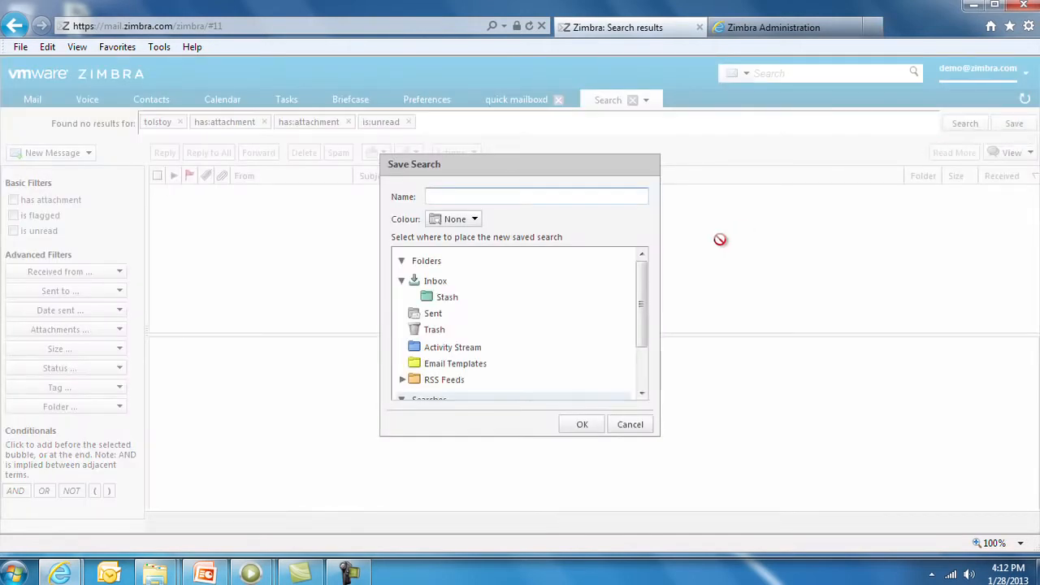
pyautogui.click(548, 195)
pyautogui.write('att')
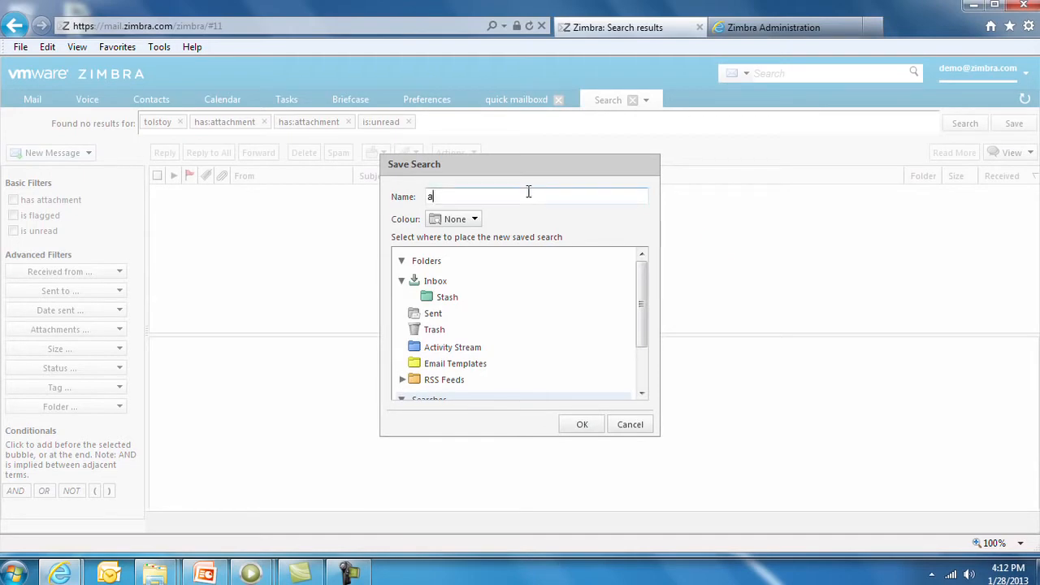
pyautogui.write('achment')
pyautogui.press('Return')
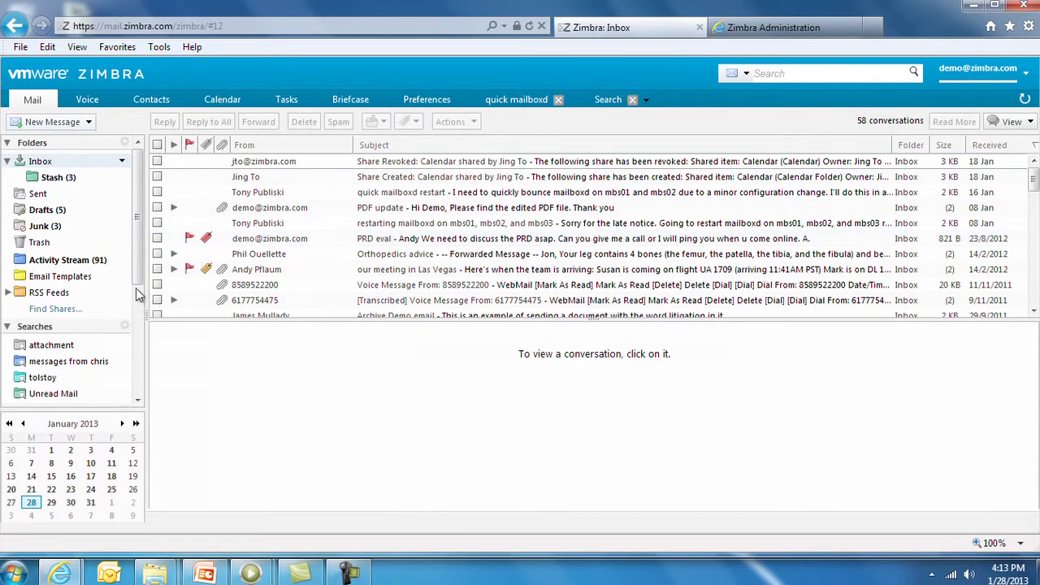
# Step: Apply the Finance tag to the "quick mailboxd restart" conversation in the Inbox
pyautogui.moveTo(136, 268); pyautogui.dragTo(143, 350)
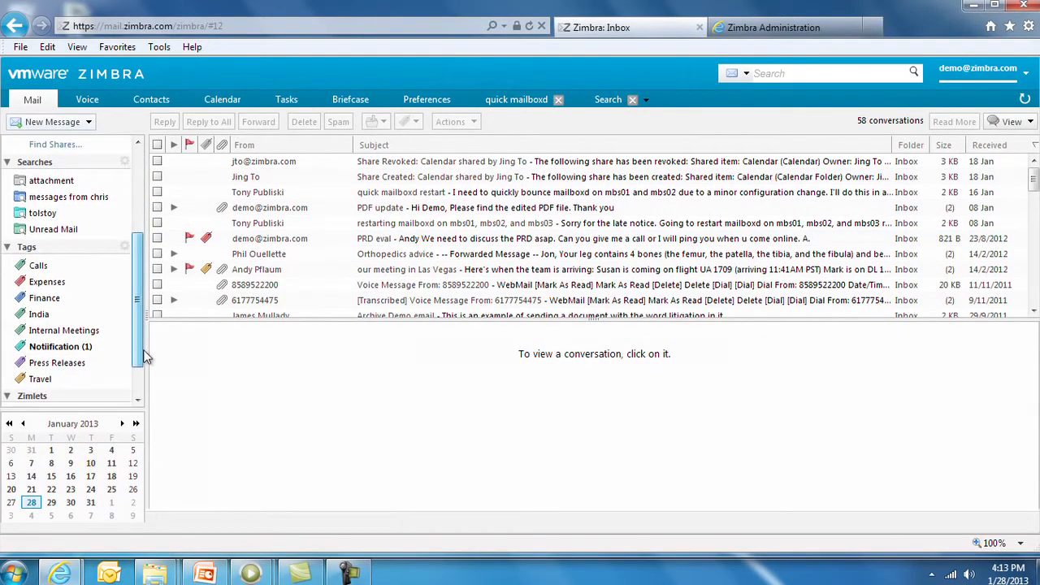
pyautogui.moveTo(47, 299); pyautogui.dragTo(209, 192)
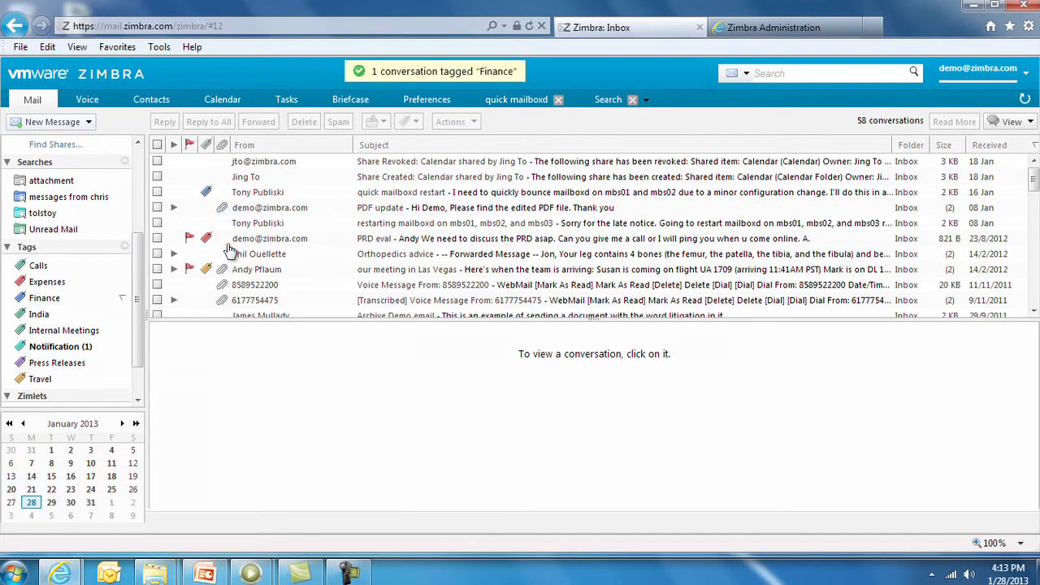
# Step: Address a new email to the first suggested contact and start attaching a file from the Briefcase
pyautogui.write('cr')
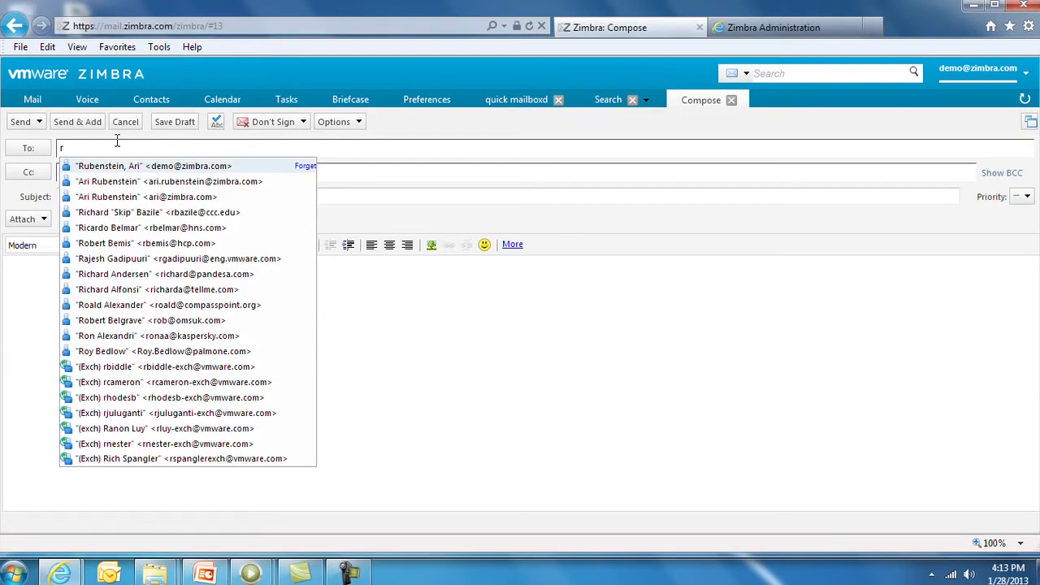
pyautogui.click(41, 220)
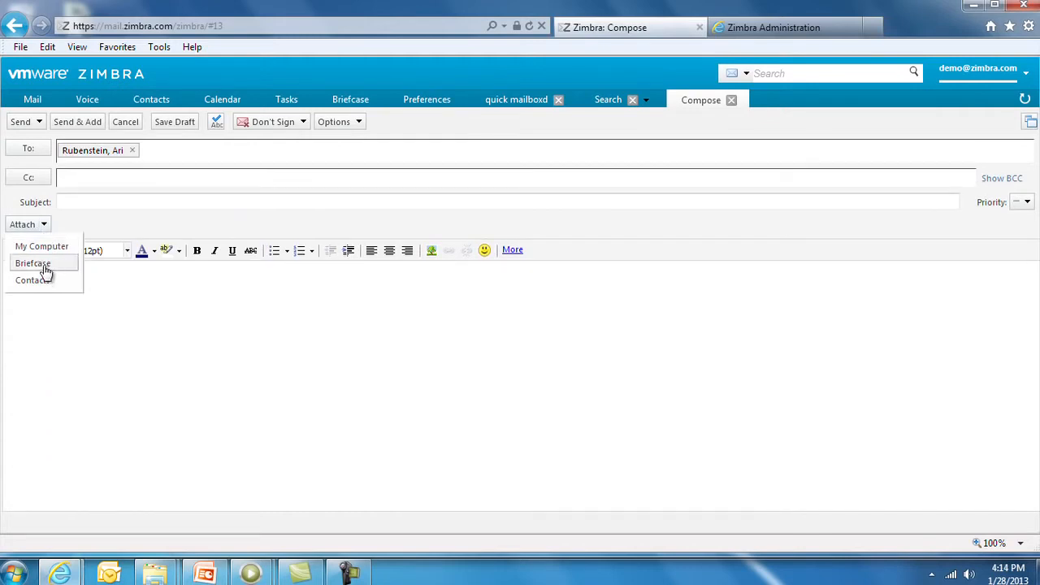
pyautogui.click(34, 263)
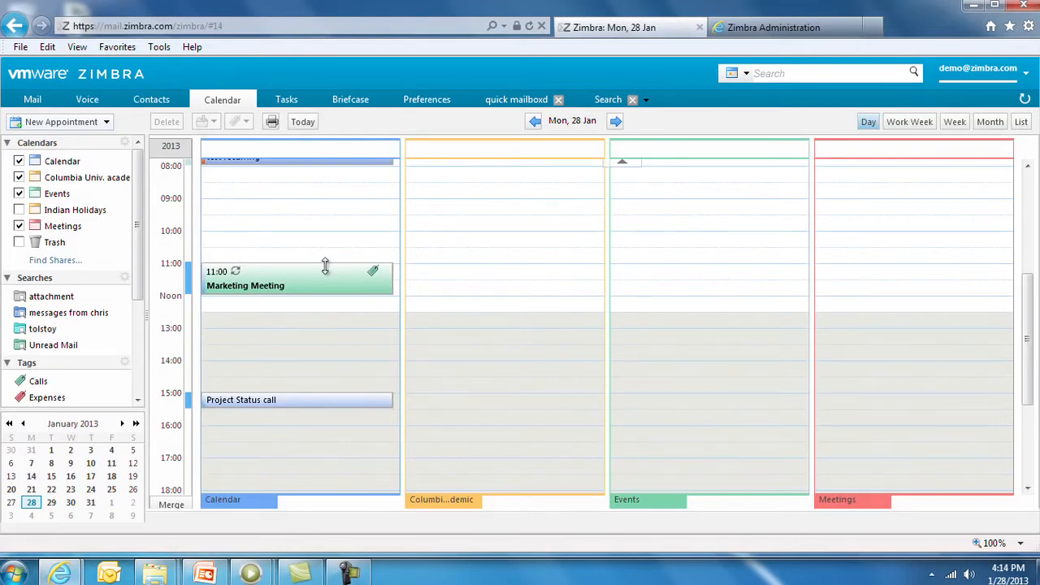
# Step: View the Marketing Meeting details in the day view, and review the Calendar preferences
pyautogui.moveTo(248, 291)
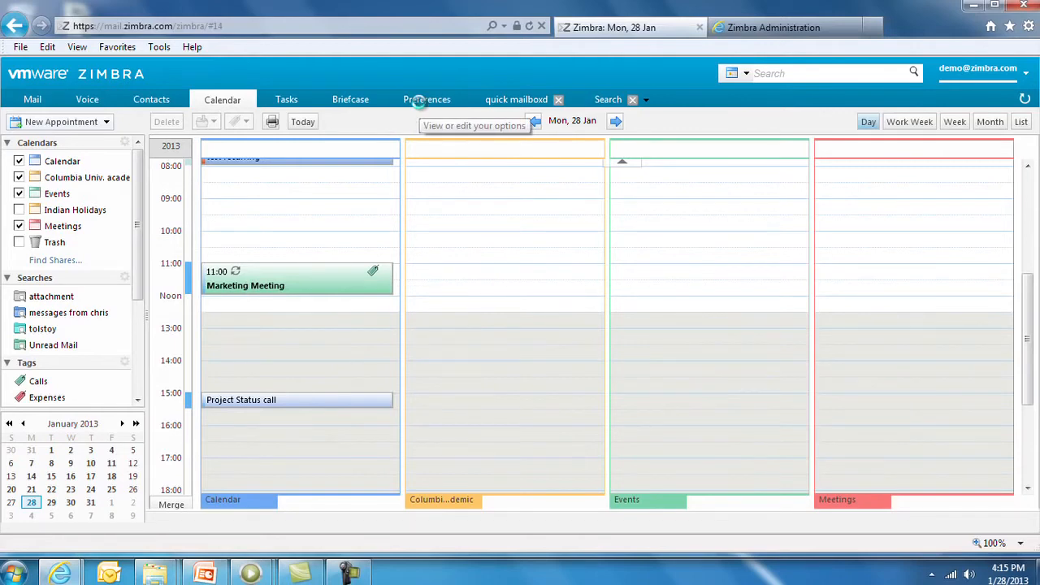
pyautogui.click(417, 99)
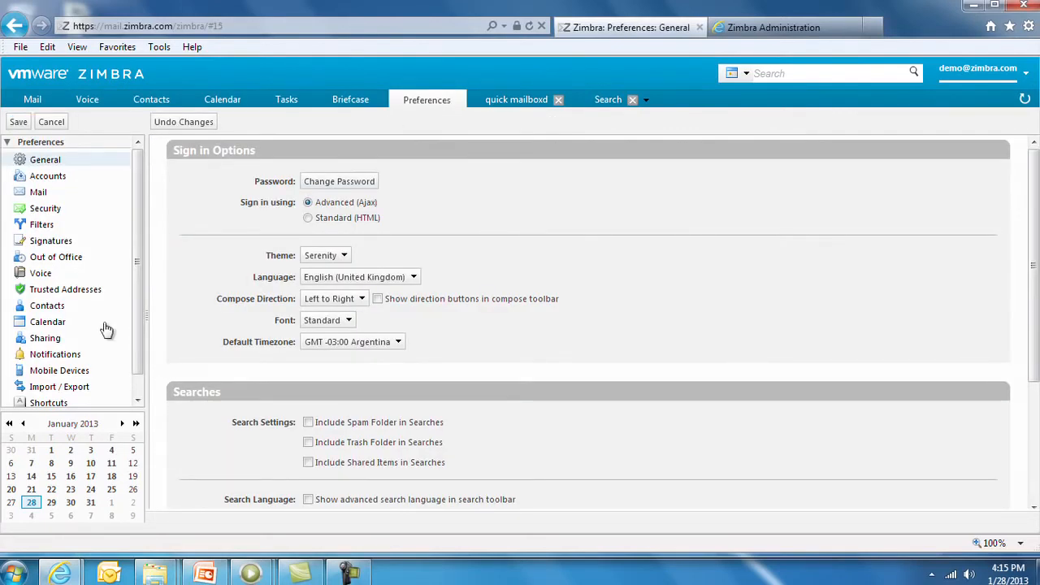
pyautogui.click(45, 322)
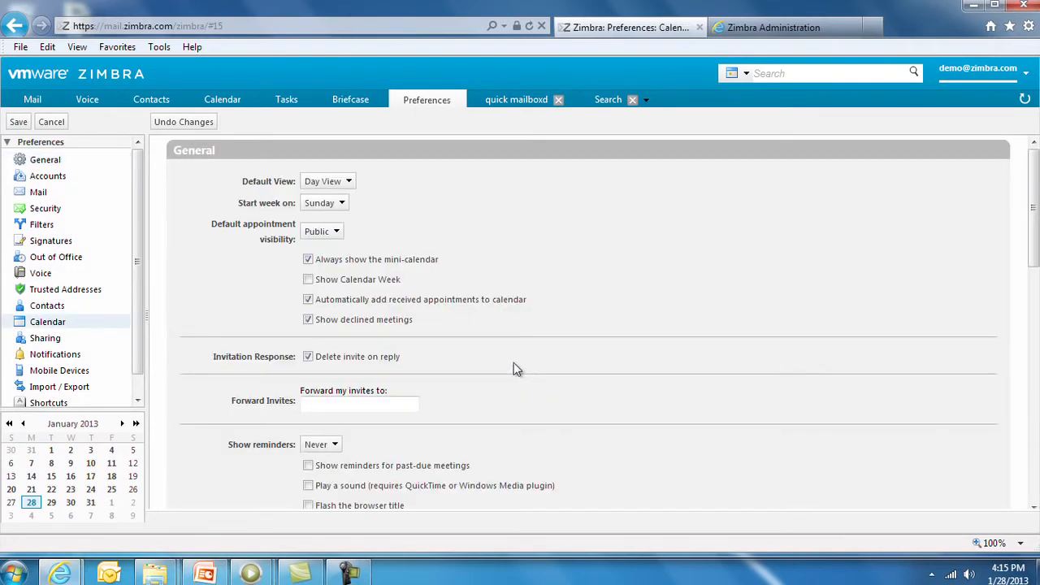
pyautogui.scroll(-4, 511, 363)
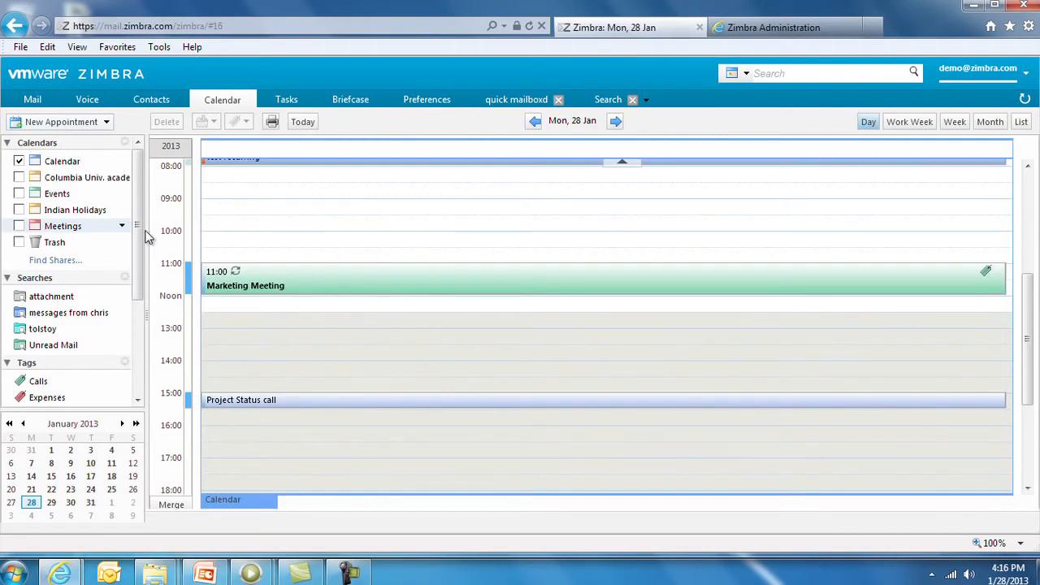
# Step: Show the Columbia Univ. academic and Events calendars in the day view and merge the separate calendar columns
pyautogui.click(19, 177)
pyautogui.click(19, 194)
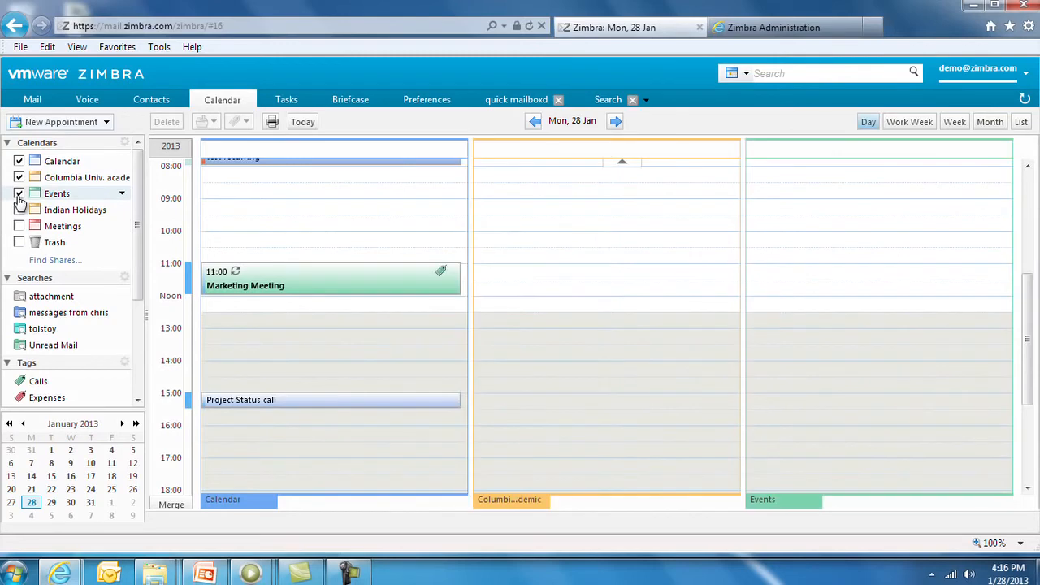
pyautogui.click(168, 505)
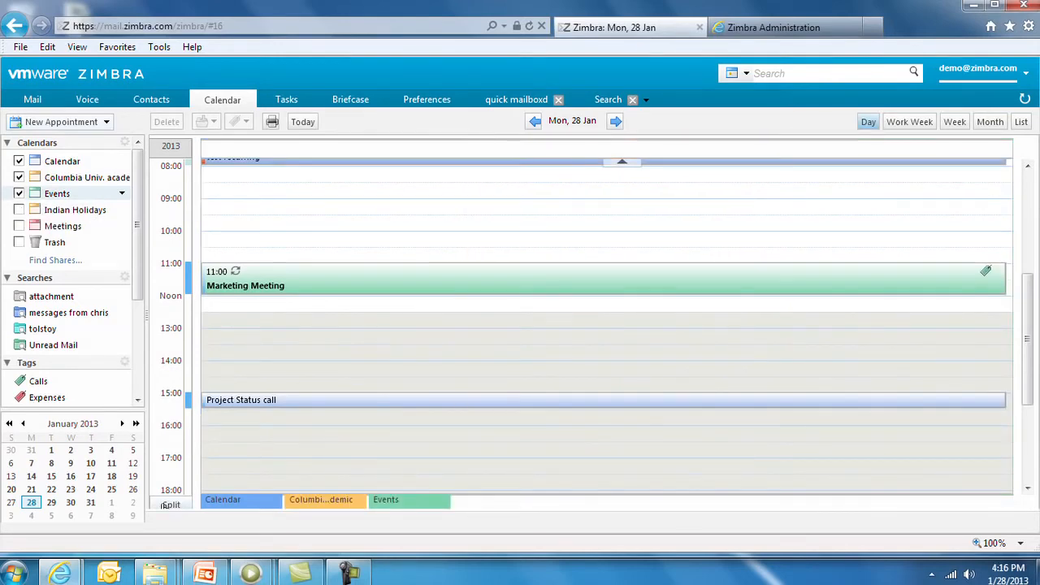
# Step: Switch the calendar to the month view and expand Wednesday, 2 January 2013 to examine its appointments
pyautogui.click(989, 121)
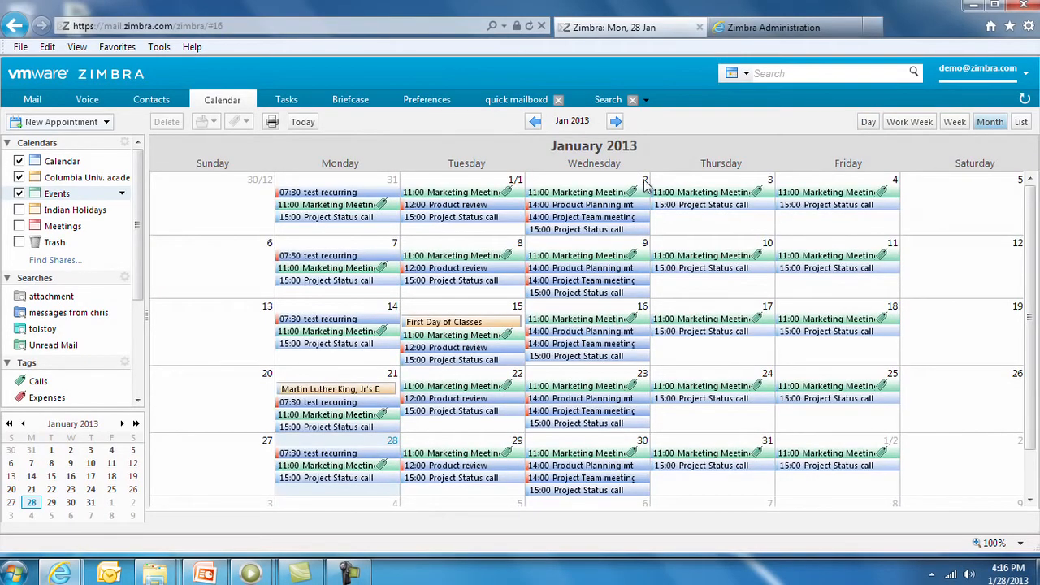
pyautogui.click(644, 181)
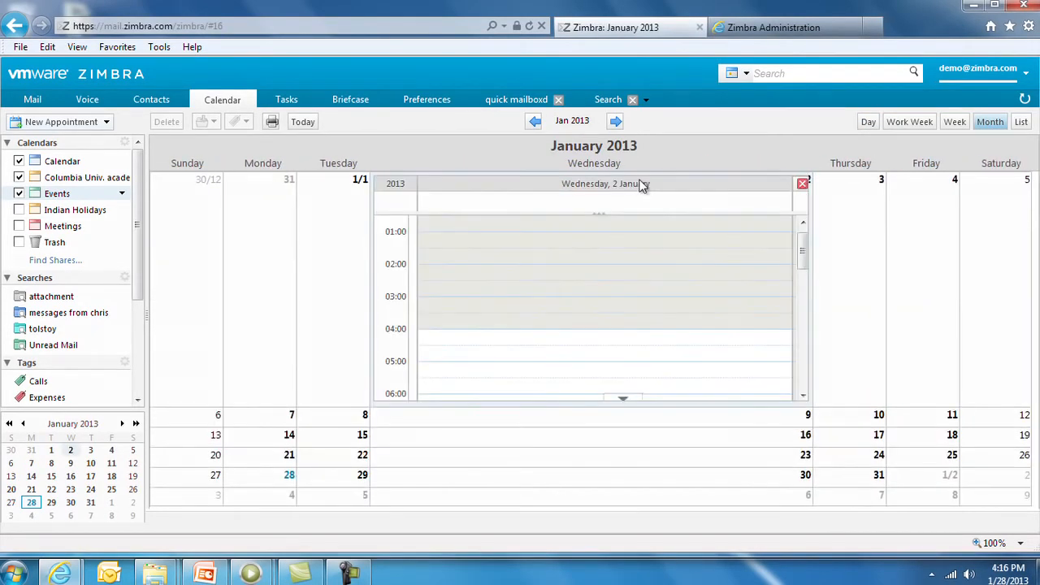
pyautogui.moveTo(802, 259); pyautogui.dragTo(802, 333)
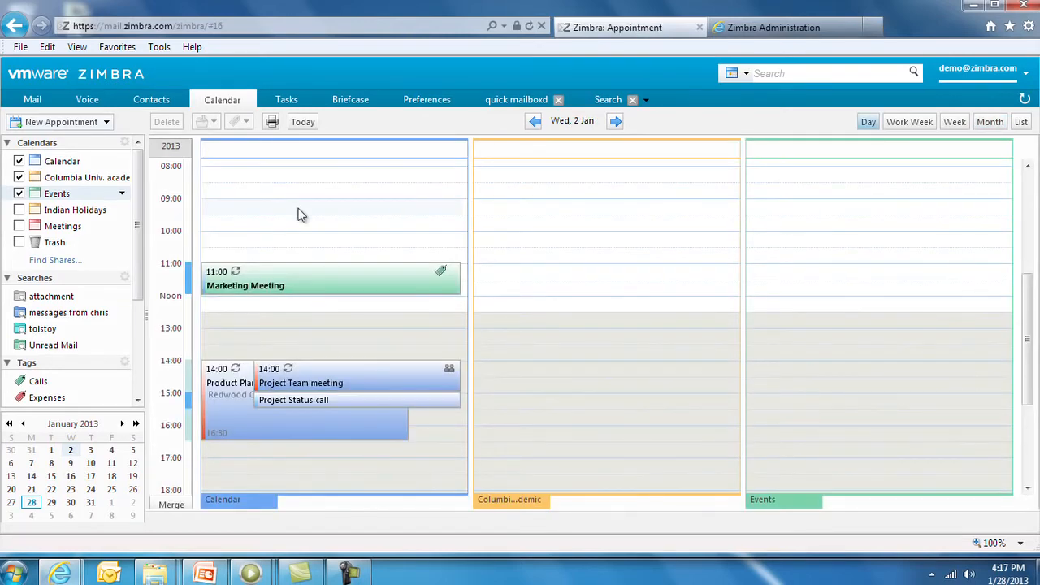
# Step: Create a "Staff Meeting" appointment at 09:00 on 2 January 2013, add the attendee, and check the location lookup
pyautogui.doubleClick(298, 214)
pyautogui.write('Staff Meeting')
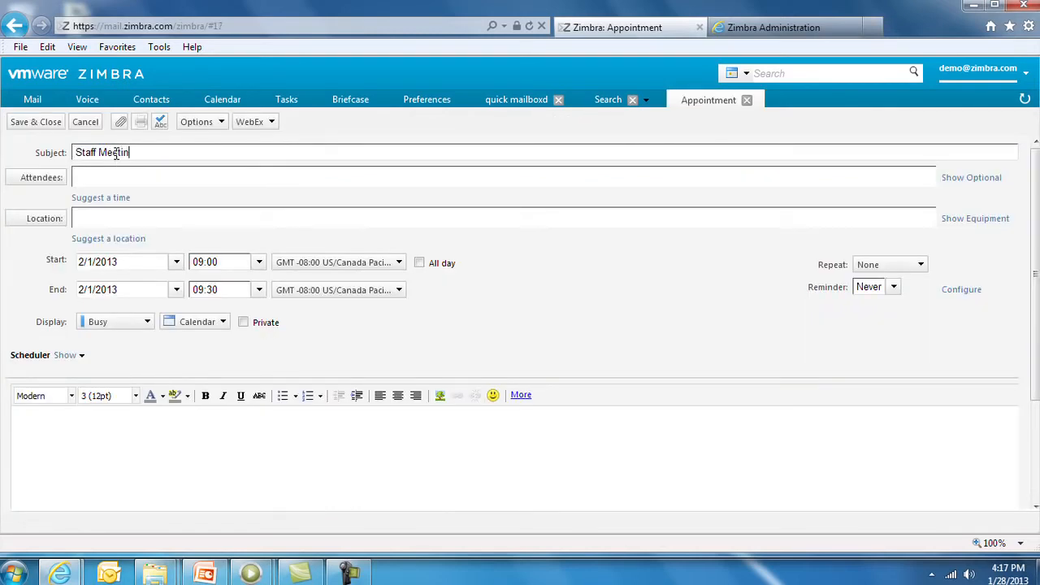
pyautogui.click(143, 184)
pyautogui.write('jing')
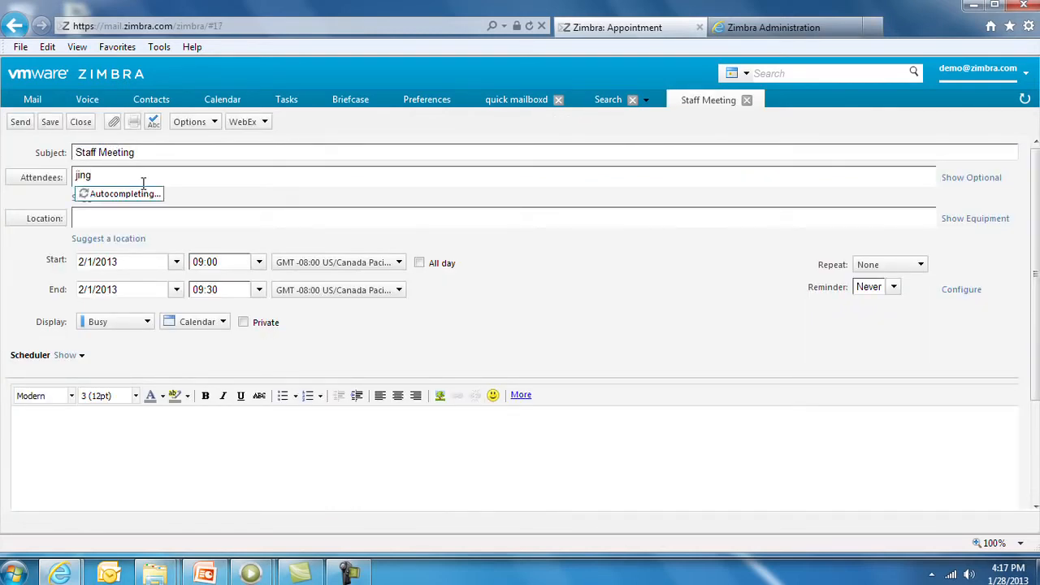
pyautogui.press('Return')
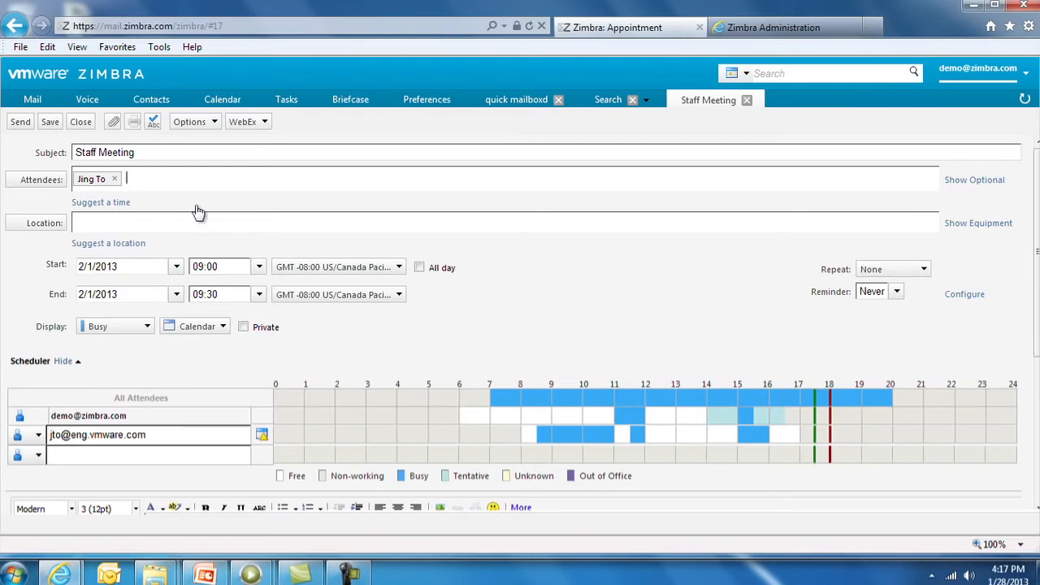
pyautogui.click(43, 224)
pyautogui.click(683, 163)
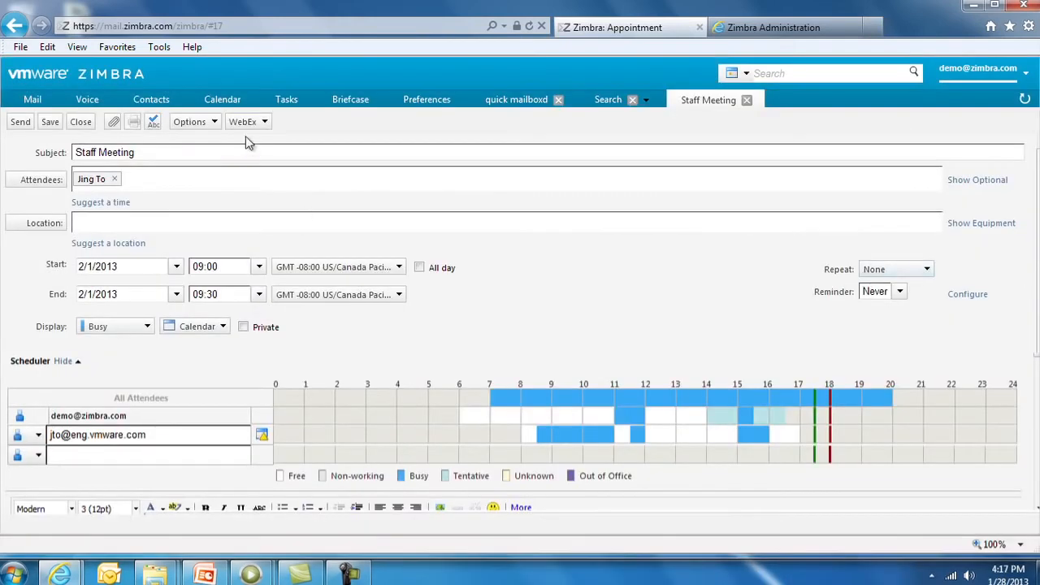
# Step: Insert WebEx details into the Staff Meeting appointment using WebEx Account 1, and review the details in its body
pyautogui.click(266, 122)
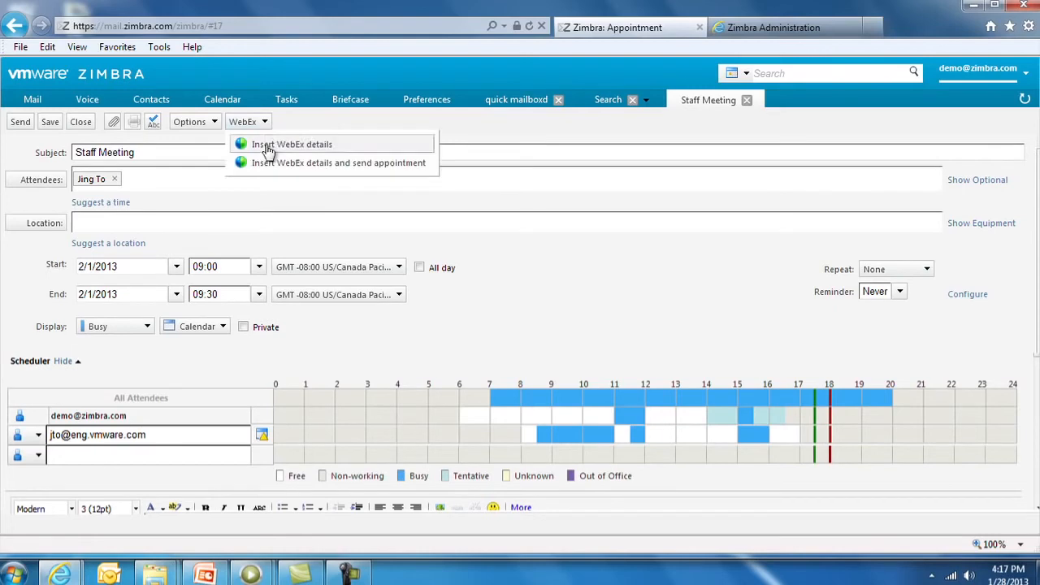
pyautogui.click(269, 147)
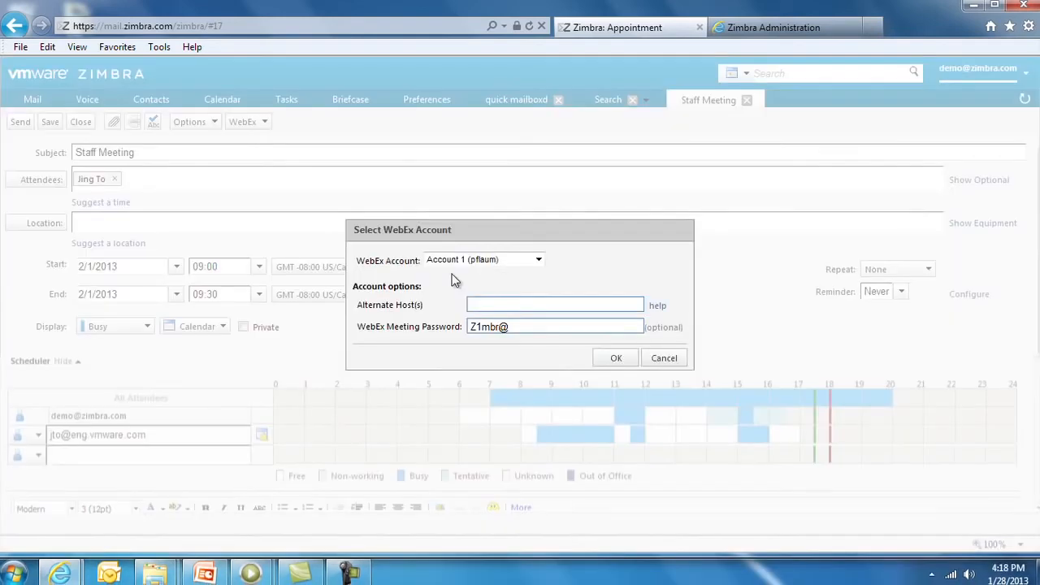
pyautogui.click(618, 360)
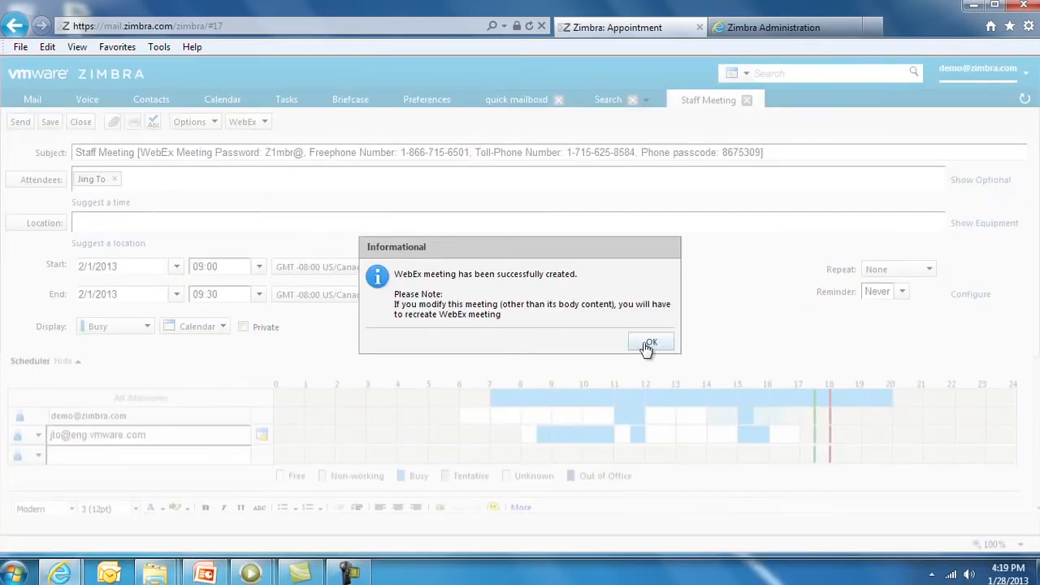
pyautogui.click(650, 343)
pyautogui.scroll(-3, 648, 366)
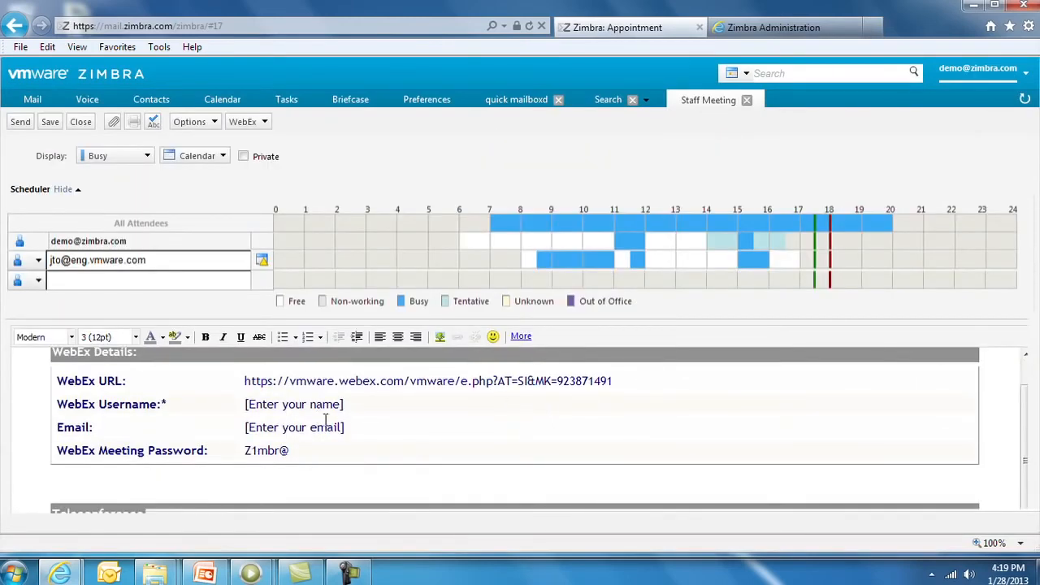
pyautogui.scroll(-3, 343, 426)
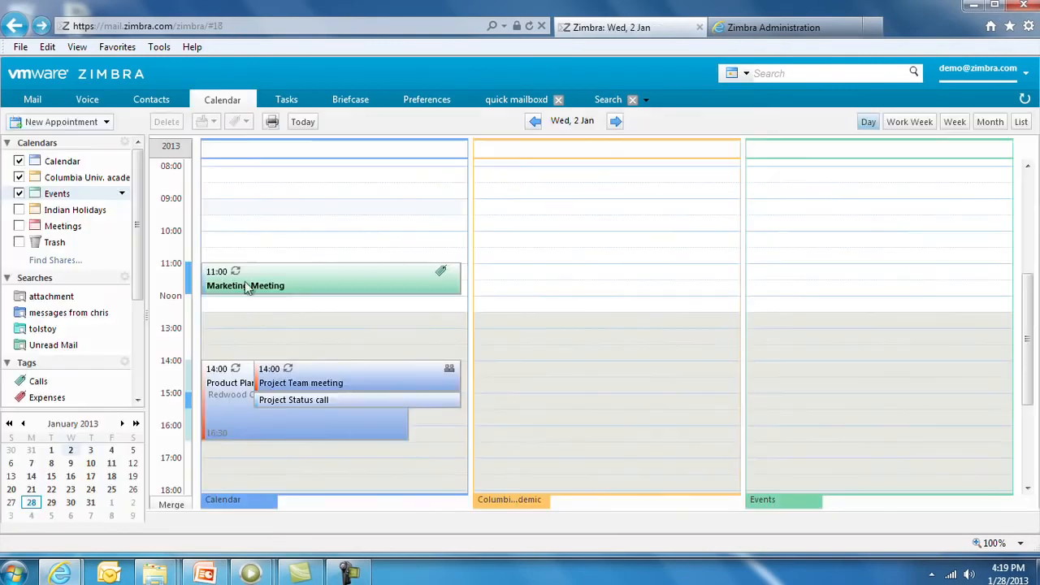
# Step: Open the sharing options for the main Calendar
pyautogui.rightClick(63, 163)
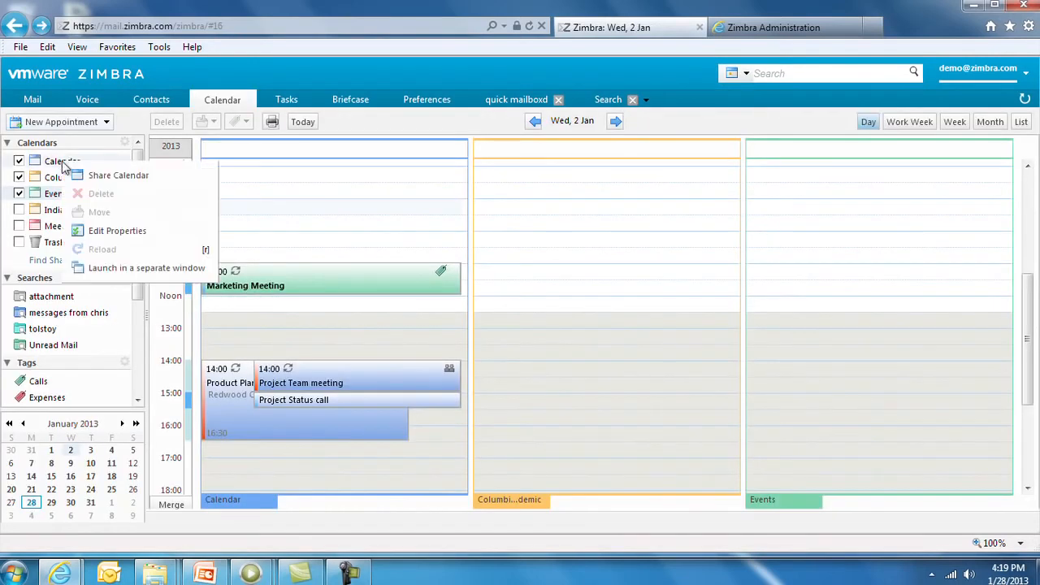
pyautogui.click(99, 181)
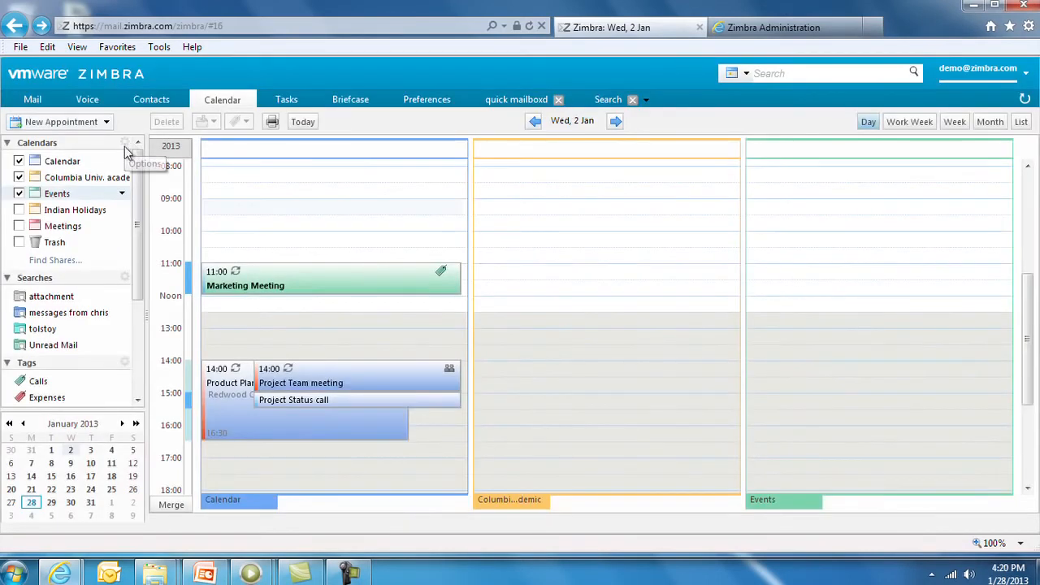
# Step: View the CalDAV account form for adding an external calendar of the Other type, and cancel it
pyautogui.click(125, 144)
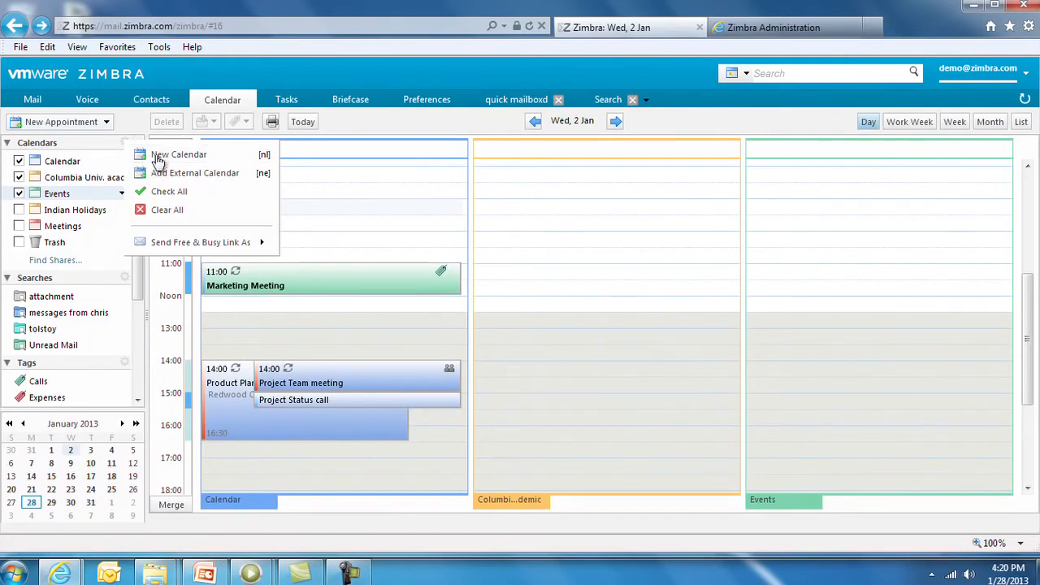
pyautogui.click(170, 155)
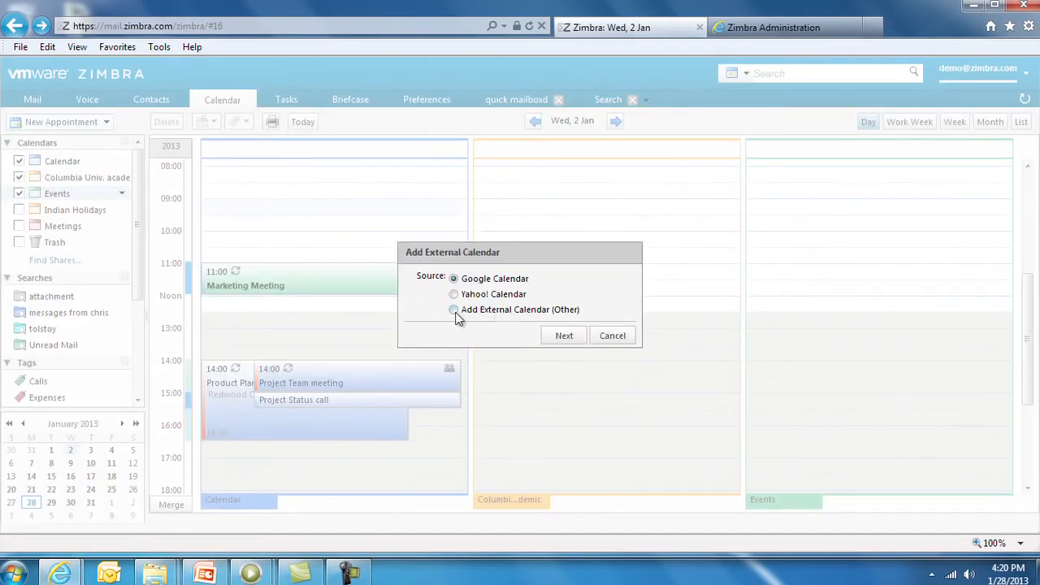
pyautogui.click(452, 311)
pyautogui.click(562, 336)
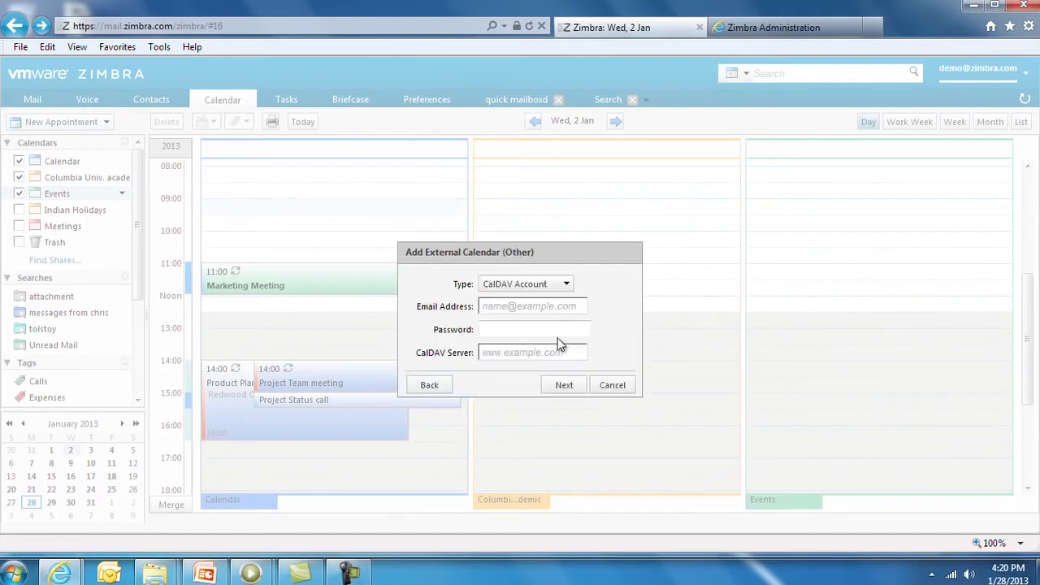
pyautogui.click(613, 385)
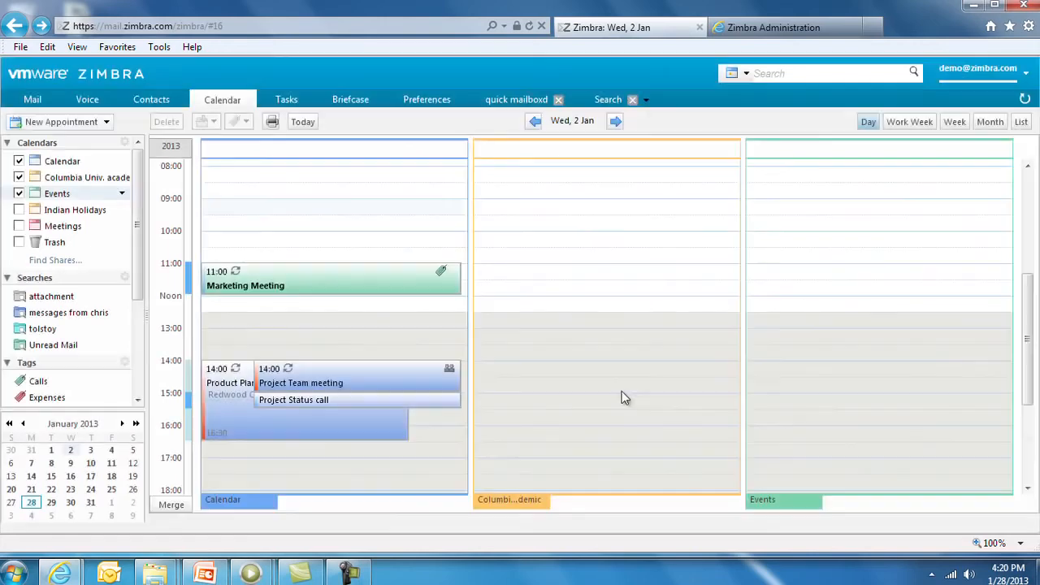
# Step: Check the main Calendar's folder options and the Print View and Fit to Page choices in the calendar print settings
pyautogui.rightClick(72, 162)
pyautogui.click(91, 177)
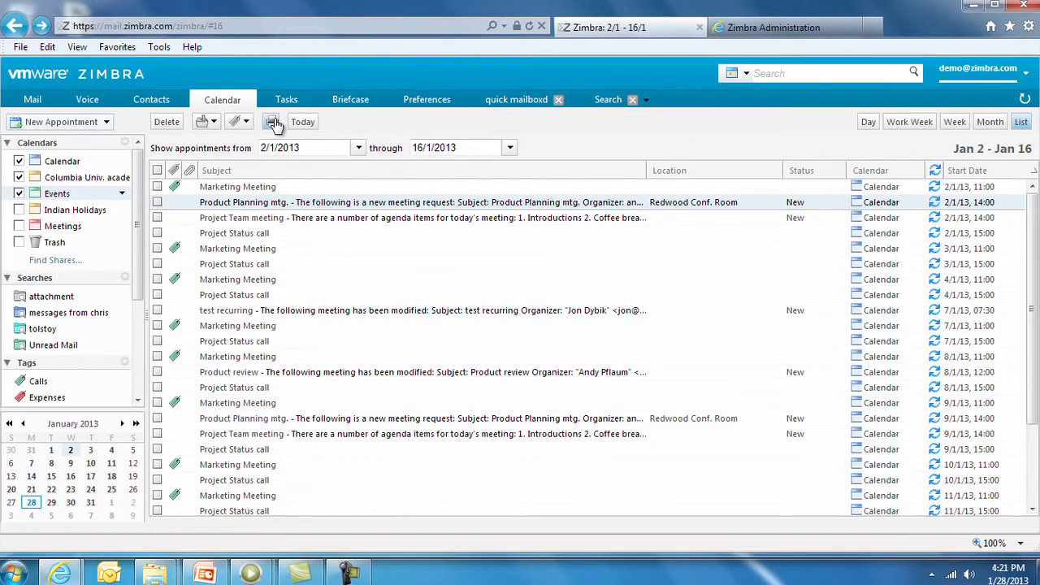
pyautogui.click(273, 122)
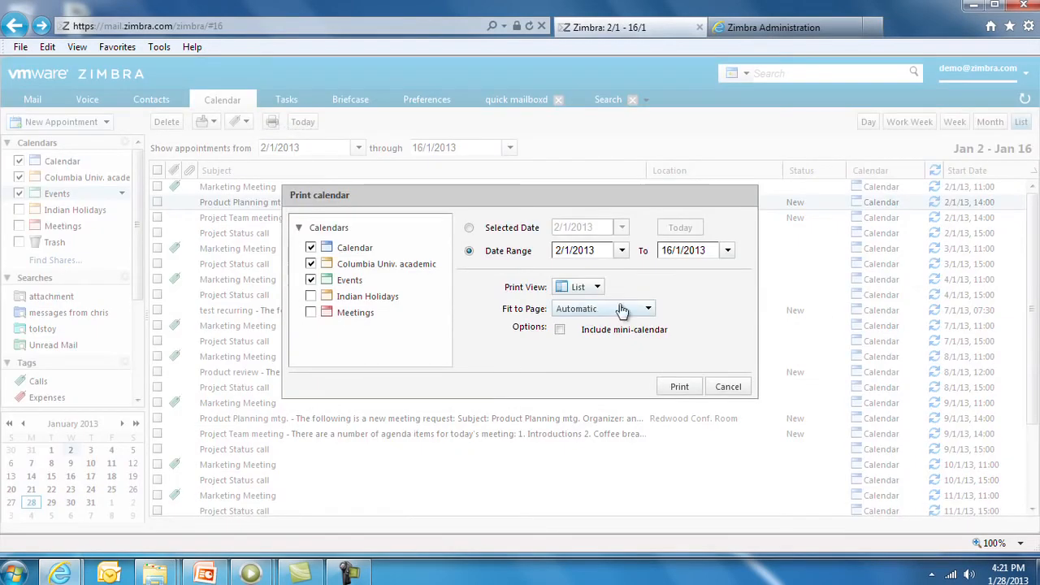
pyautogui.click(598, 289)
pyautogui.click(648, 309)
pyautogui.click(648, 308)
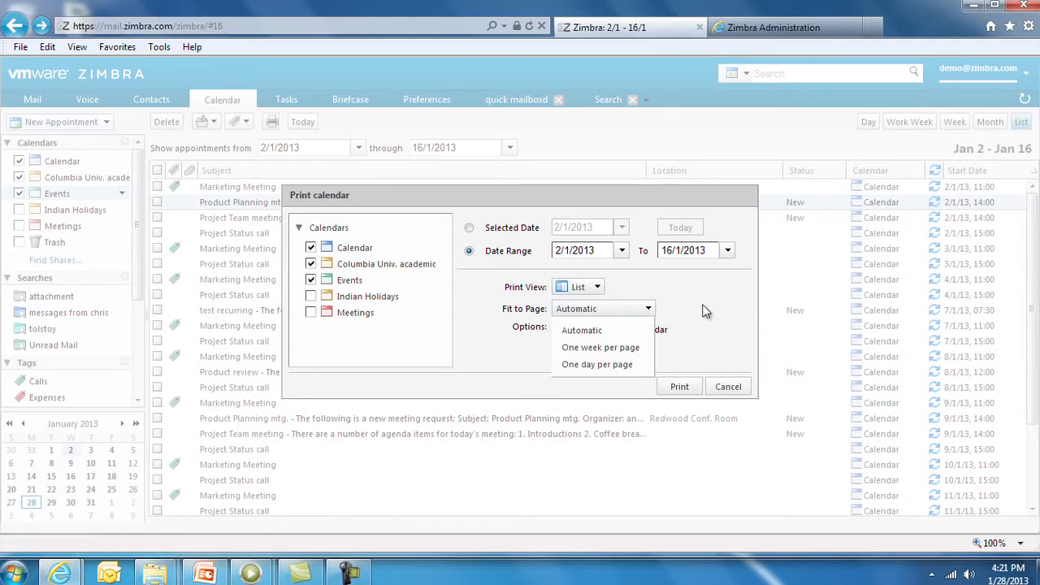
pyautogui.click(703, 311)
# Step: List the contacts filed under S and view the contact card of the entry found there
pyautogui.click(148, 101)
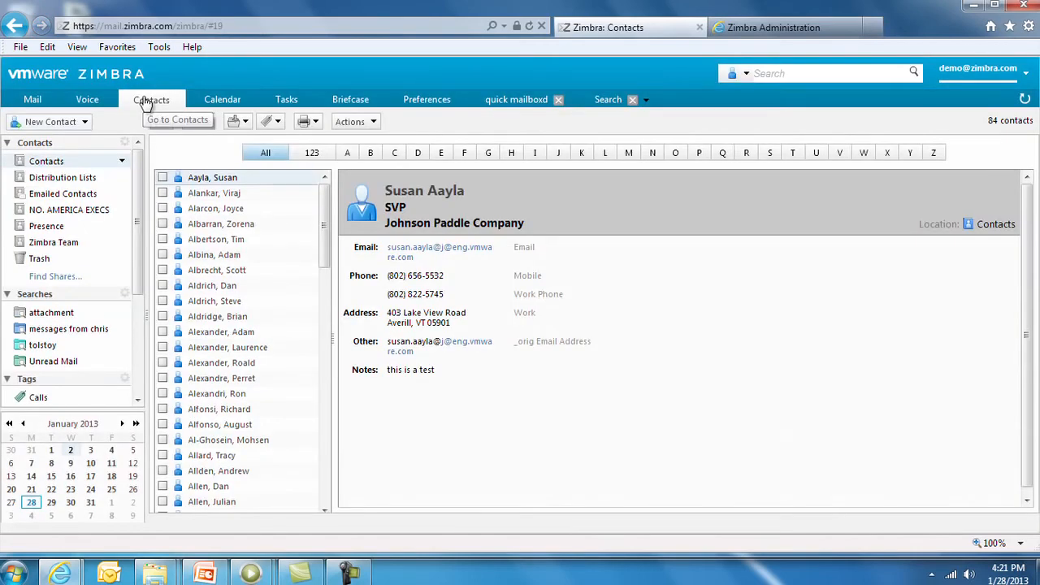
pyautogui.click(769, 153)
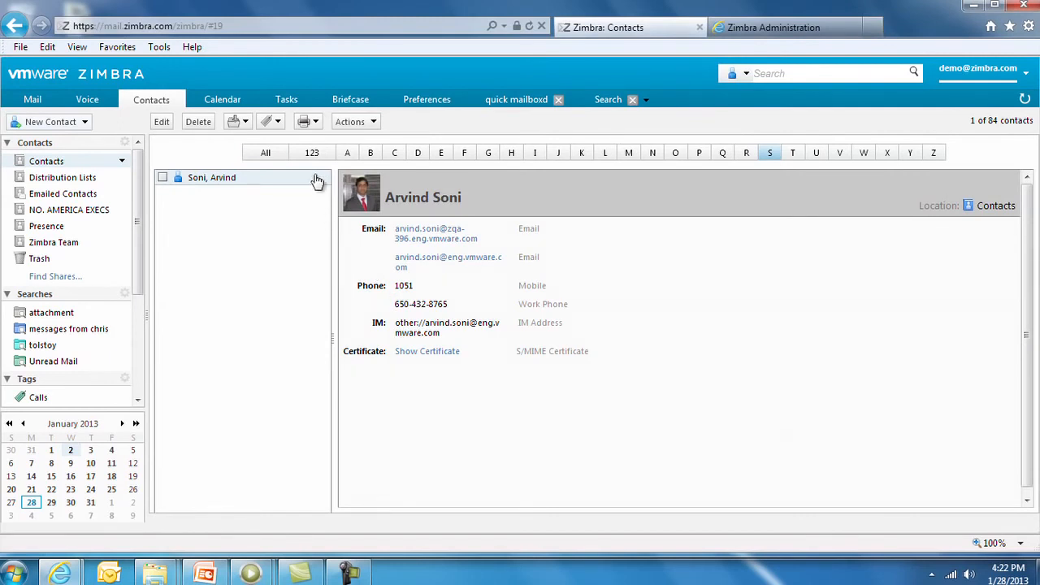
pyautogui.moveTo(309, 185)
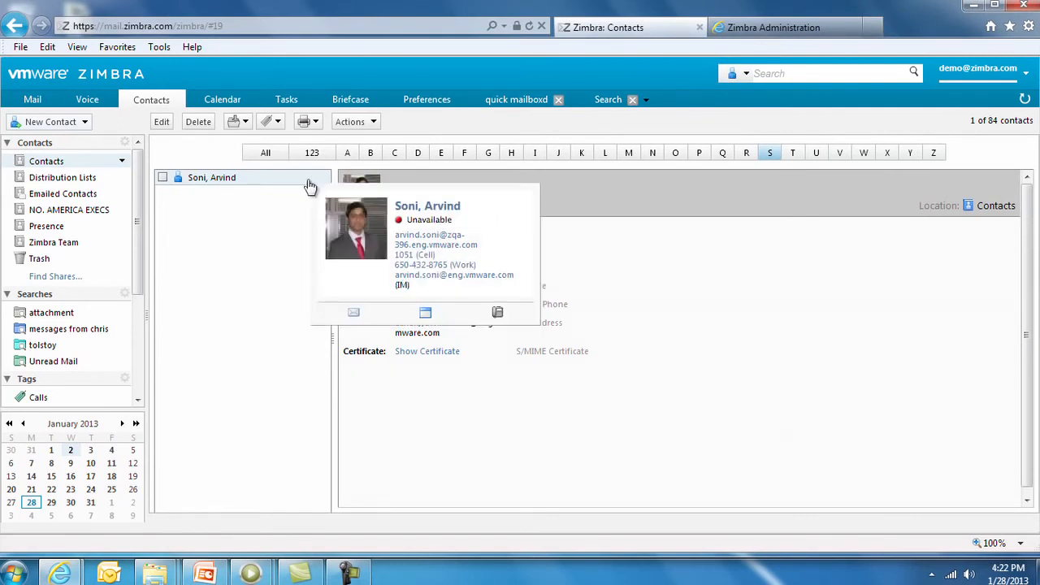
# Step: View the Distribution Lists, and start forwarding a contact from the Contacts address book
pyautogui.click(49, 181)
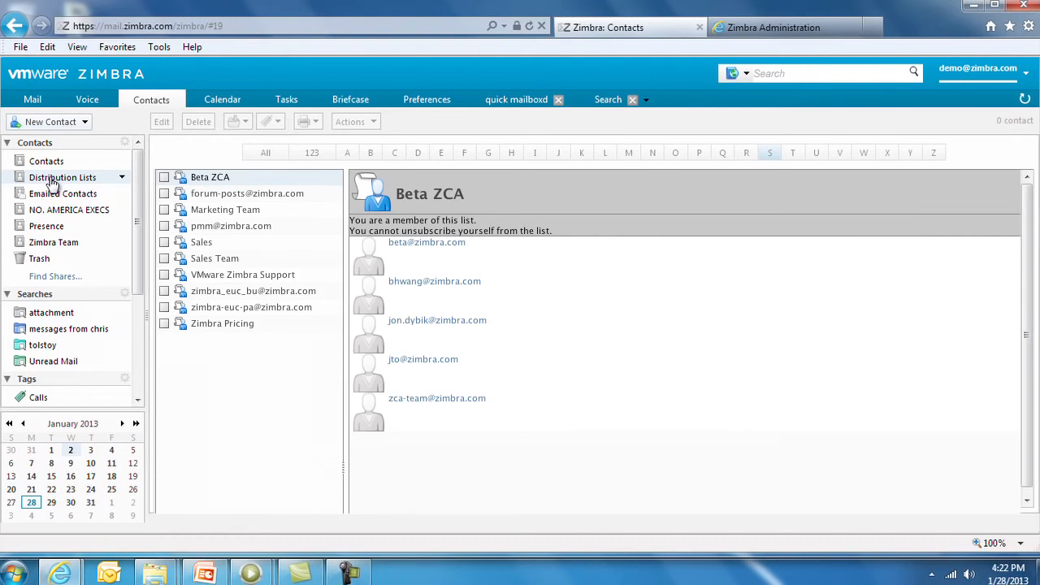
pyautogui.click(46, 161)
pyautogui.rightClick(210, 255)
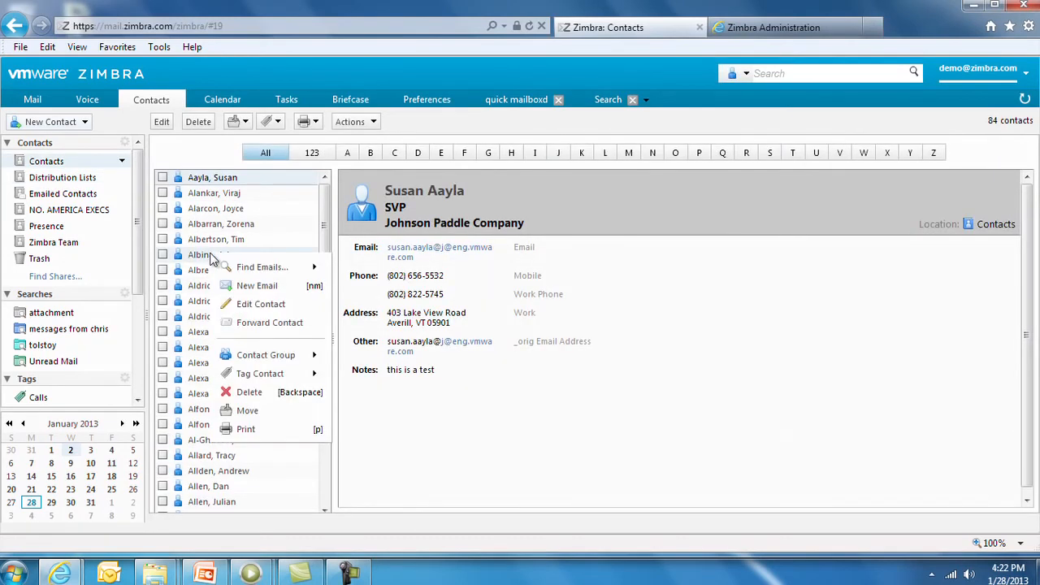
pyautogui.click(242, 323)
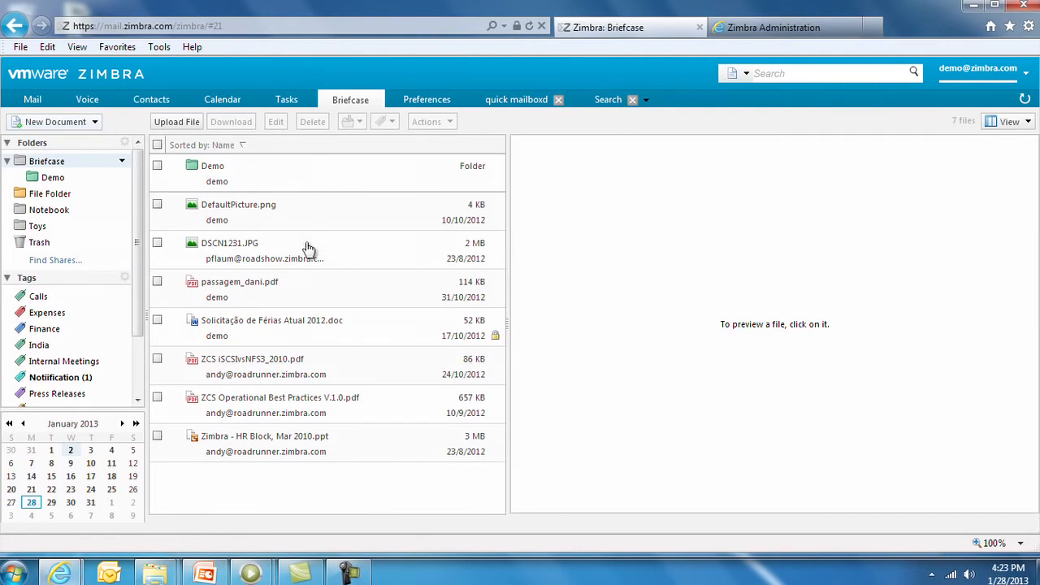
# Step: Preview DSCN1231.JPG in the Briefcase and check its file actions, and open the sharing options for the Briefcase folder
pyautogui.click(326, 260)
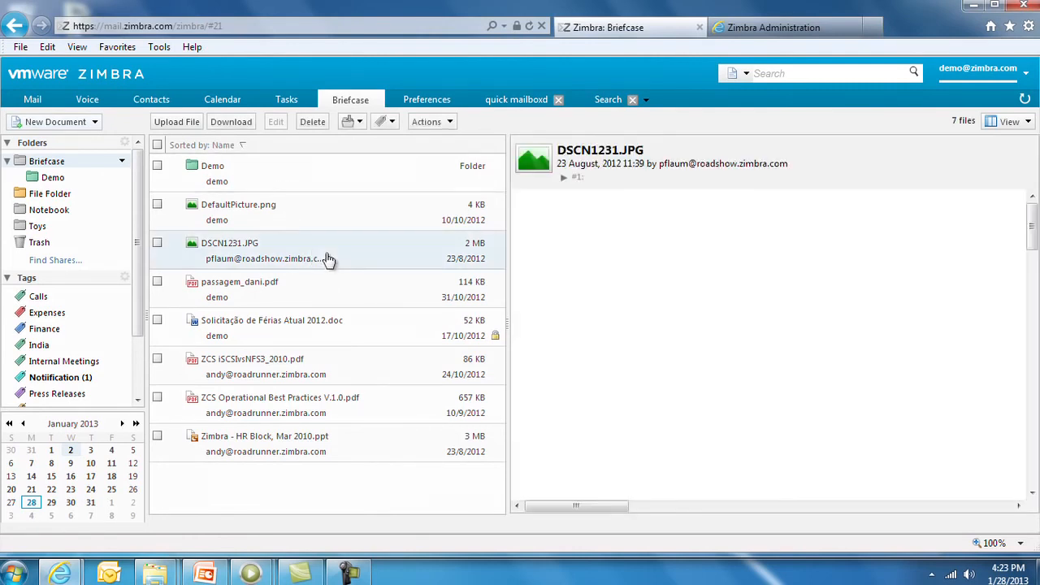
pyautogui.rightClick(327, 258)
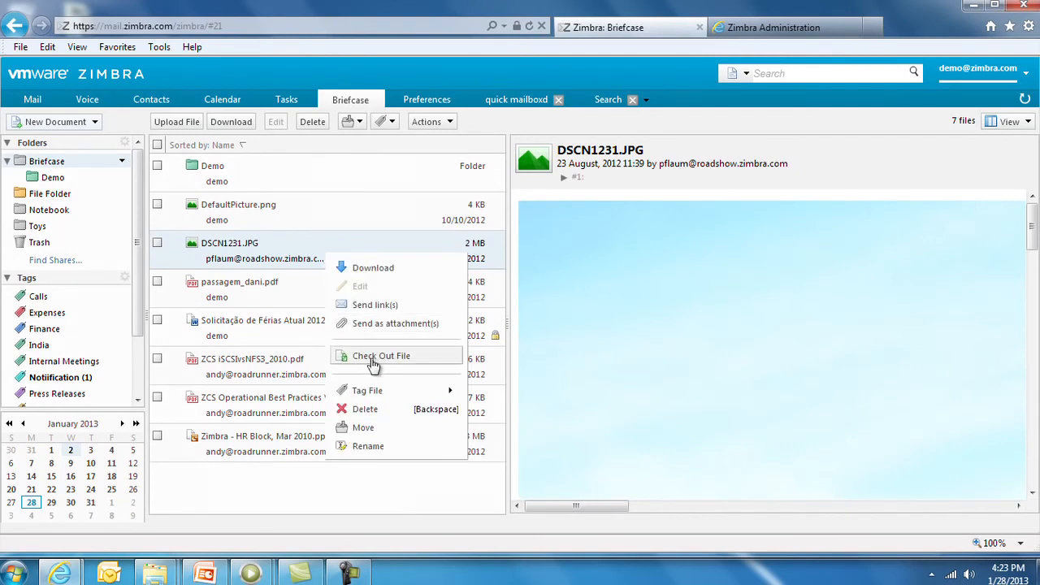
pyautogui.rightClick(76, 165)
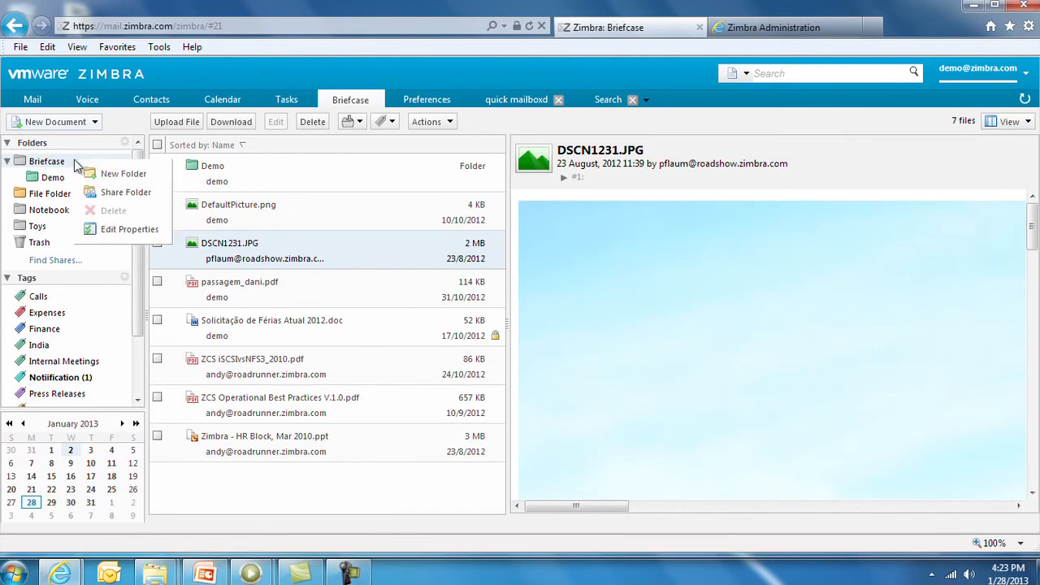
pyautogui.click(122, 193)
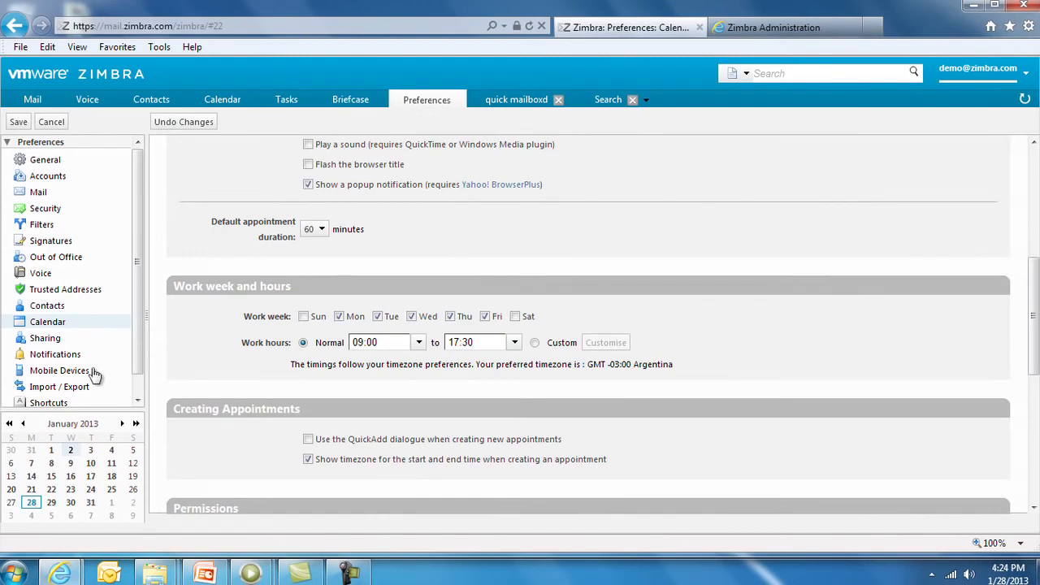
# Step: View the Import / Export preferences, and open the file chooser for an import and cancel it
pyautogui.click(66, 390)
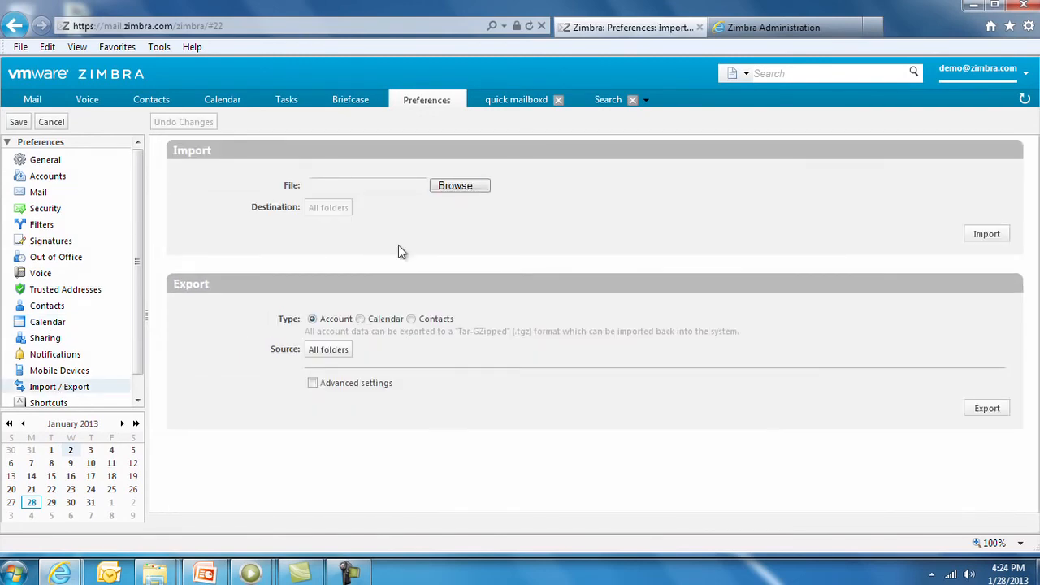
pyautogui.click(460, 184)
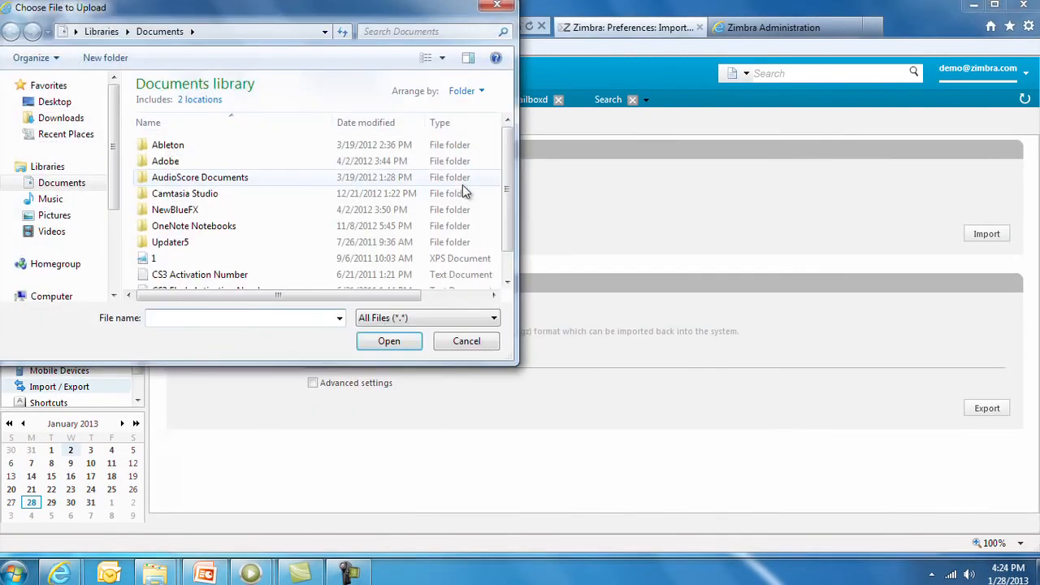
pyautogui.click(466, 340)
# Step: Review the available Zimlets in the preferences, and return to the Calendar preferences
pyautogui.scroll(-1, 139, 349)
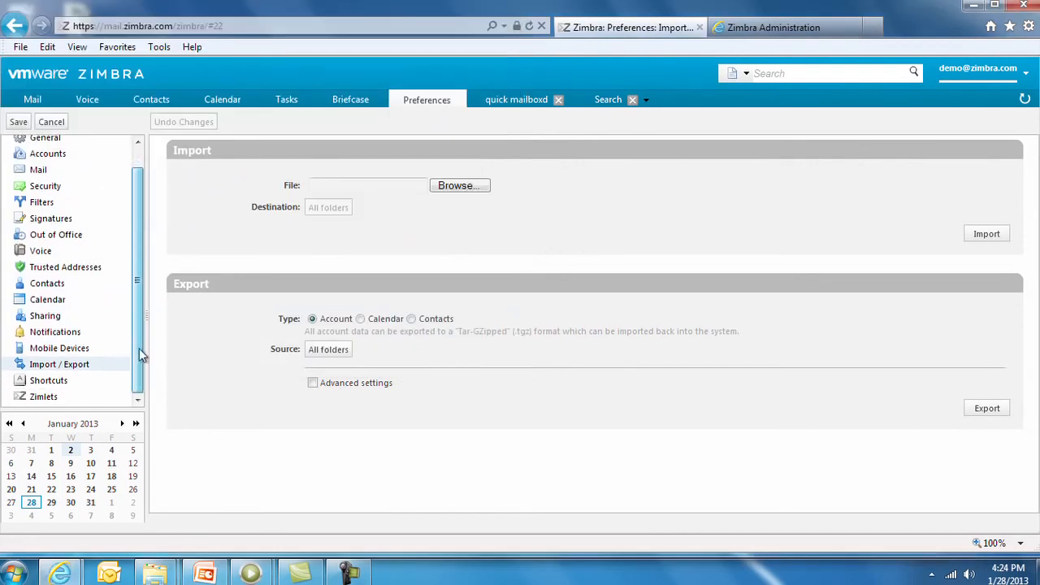
pyautogui.click(41, 397)
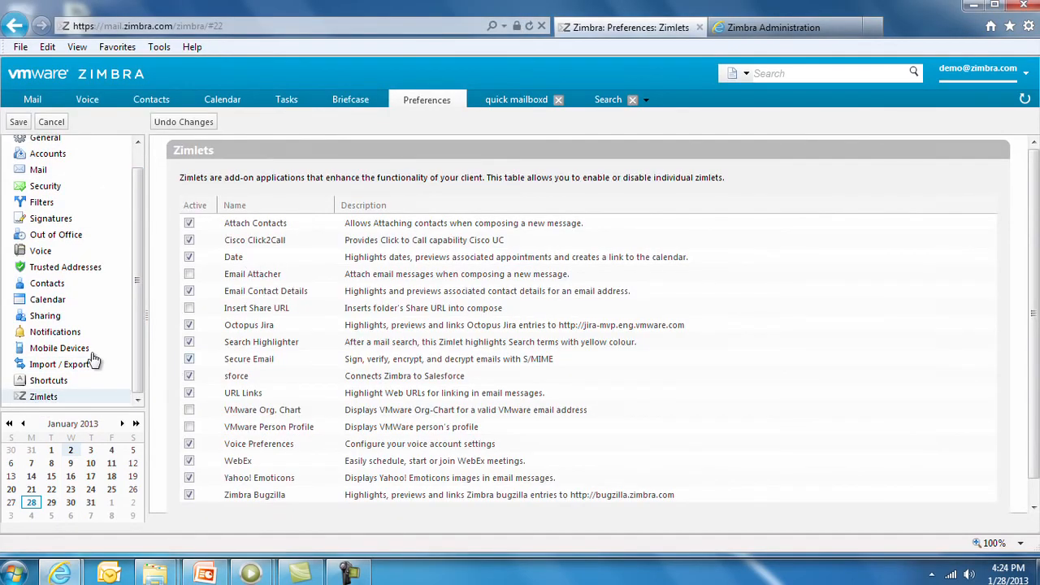
pyautogui.click(47, 299)
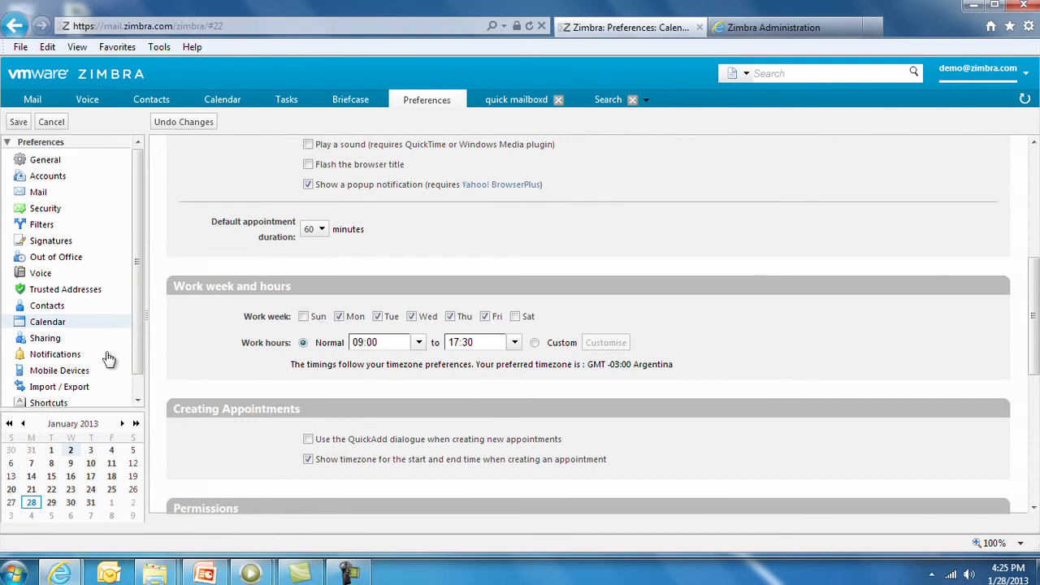
# Step: Select the iPad in the Mobile Devices preferences to check its sync options
pyautogui.click(69, 370)
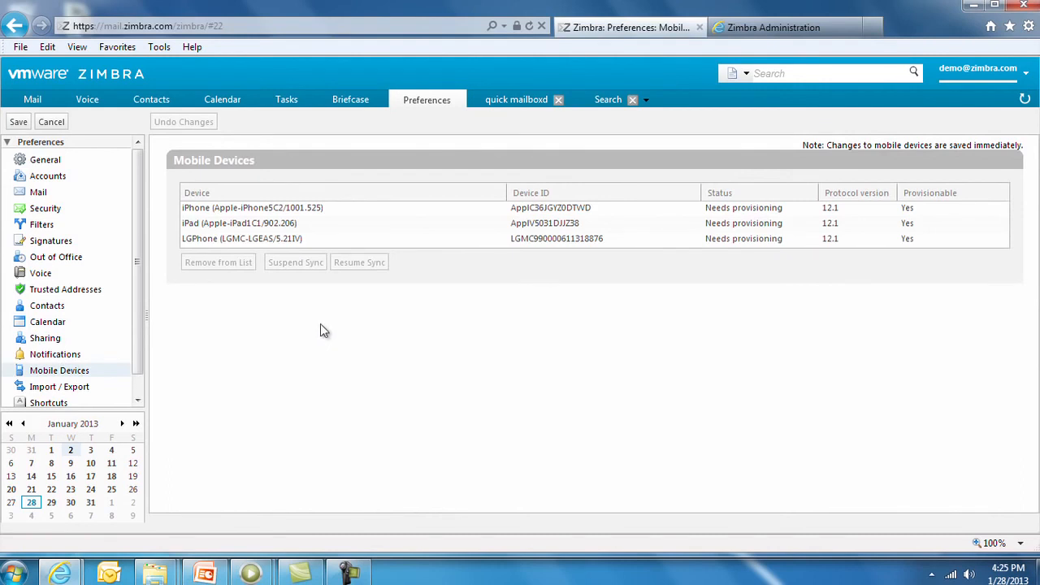
pyautogui.click(301, 224)
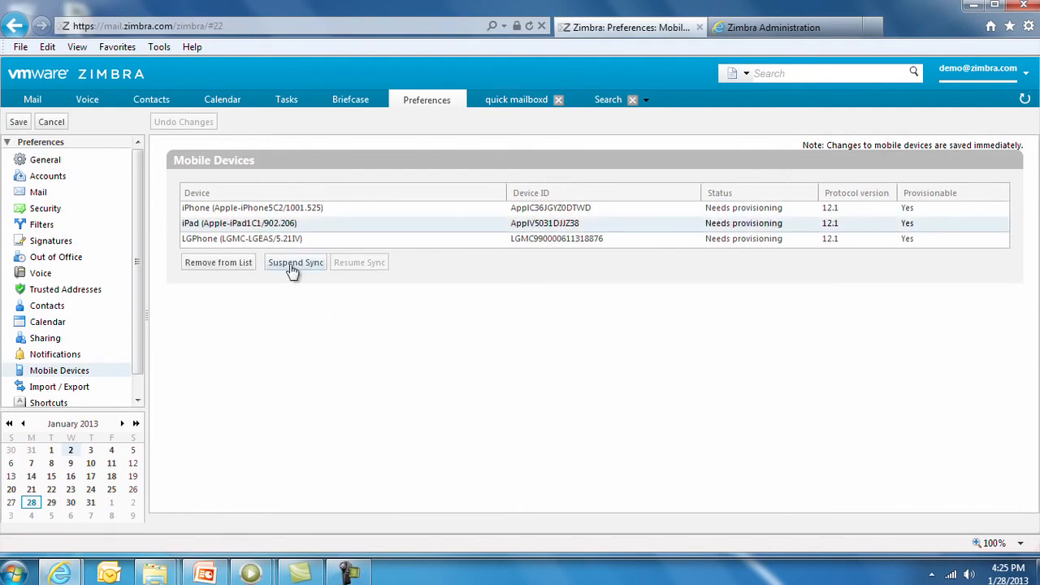